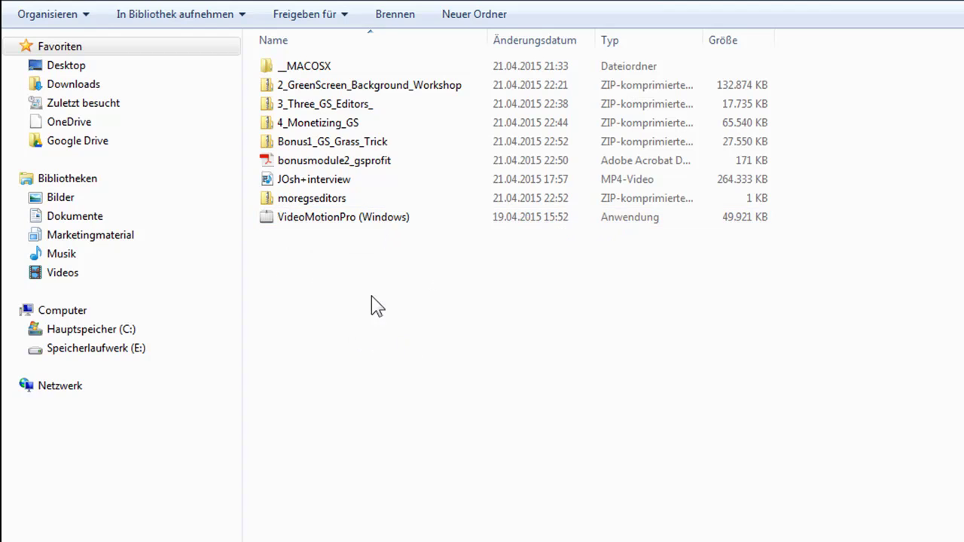
- Run the VideoMotionPro installer as administrator and install it with the default settings
double_click(337, 223)
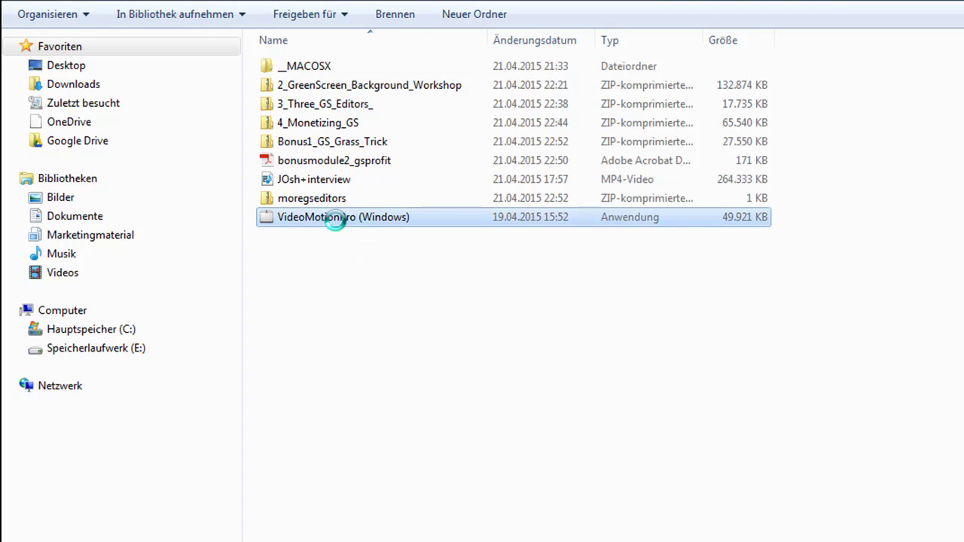
right_click(336, 219)
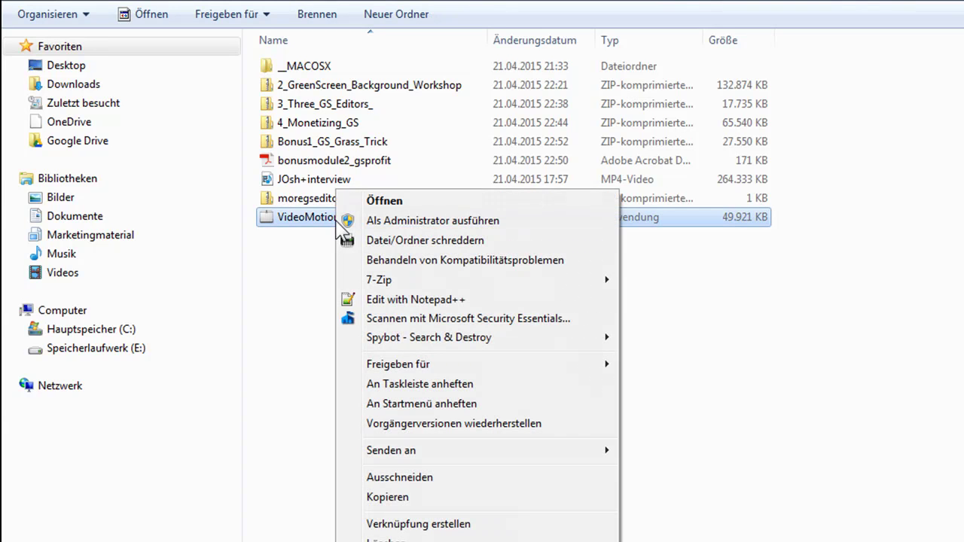
click(411, 221)
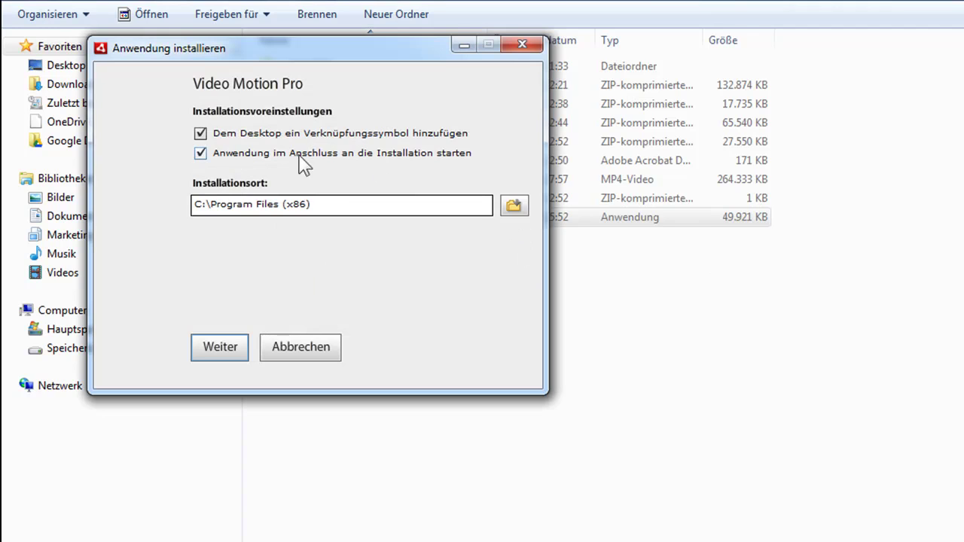
click(222, 356)
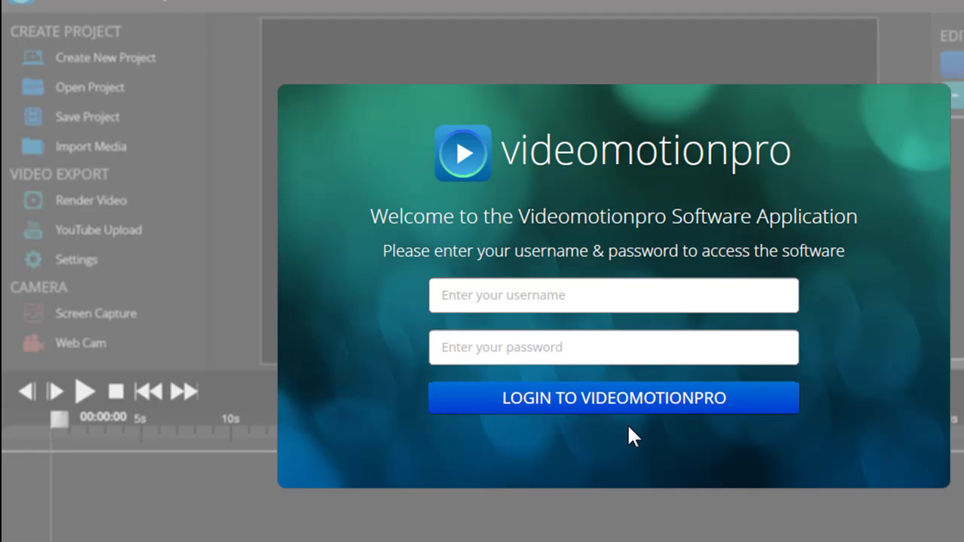
- Log in to Video Motion Pro with the account username and password
click(463, 300)
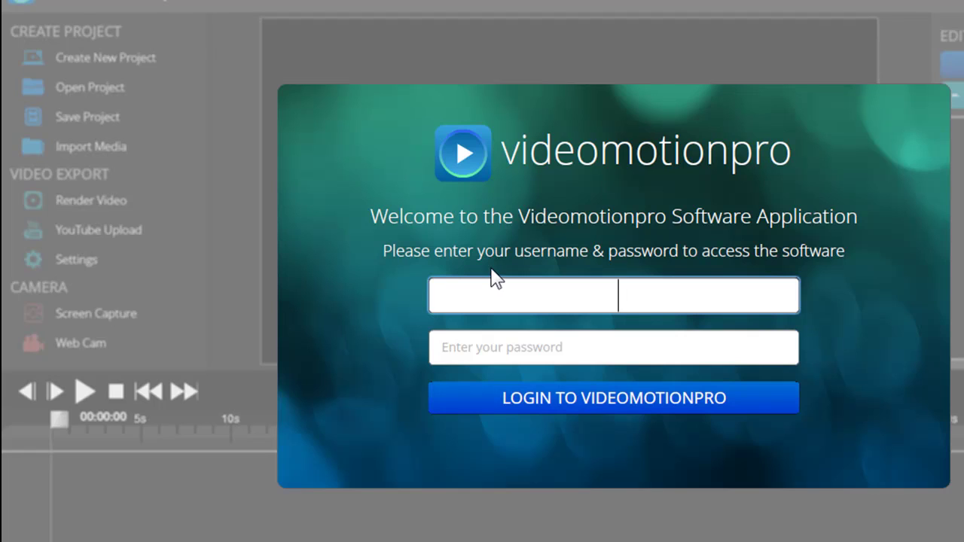
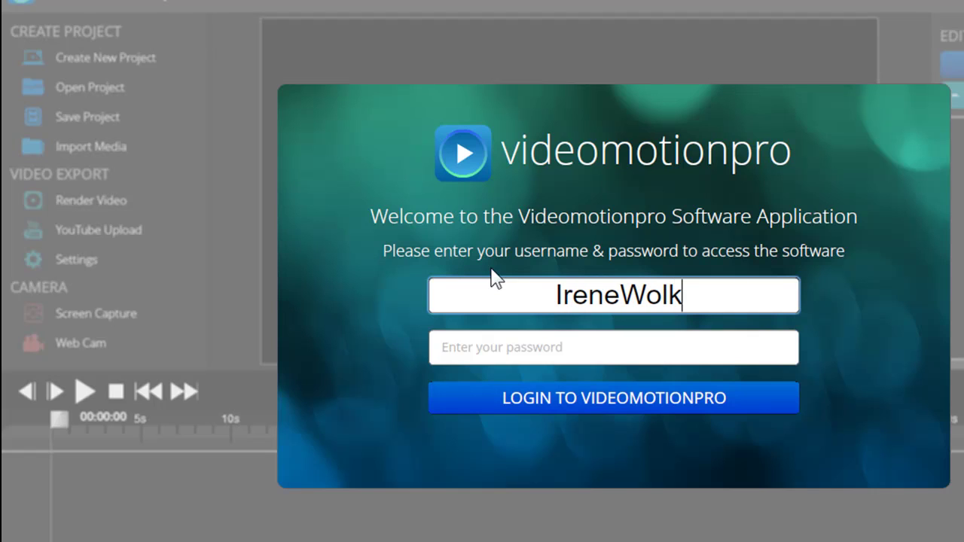
click(623, 345)
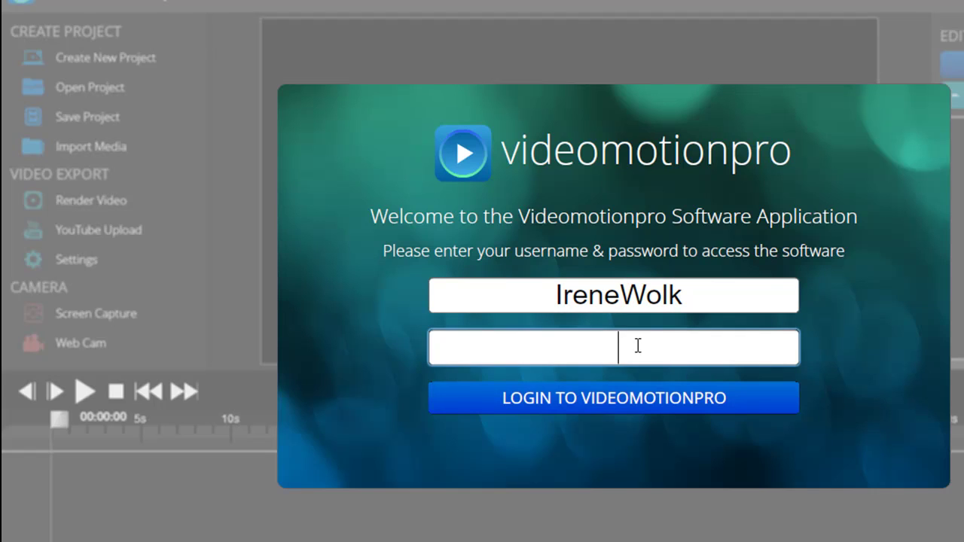
text(**************)
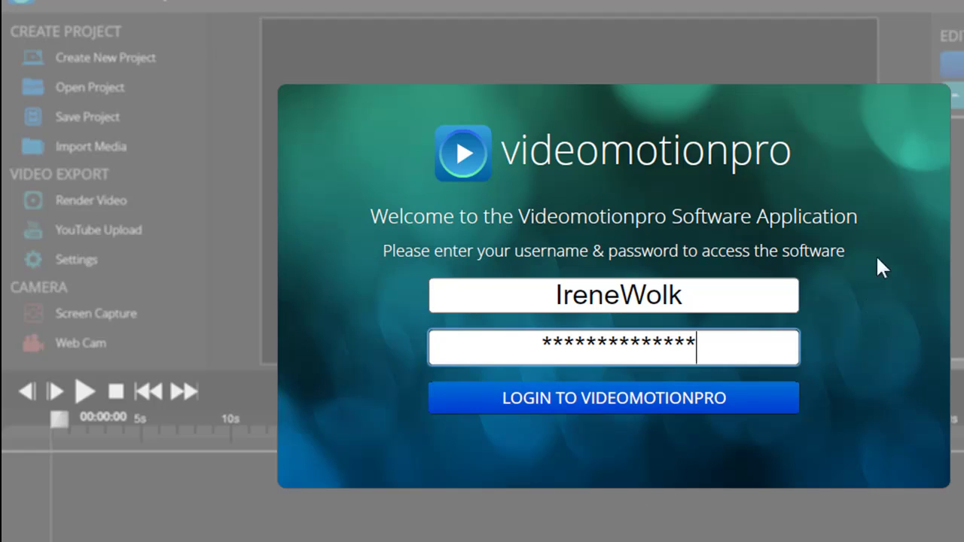
click(599, 399)
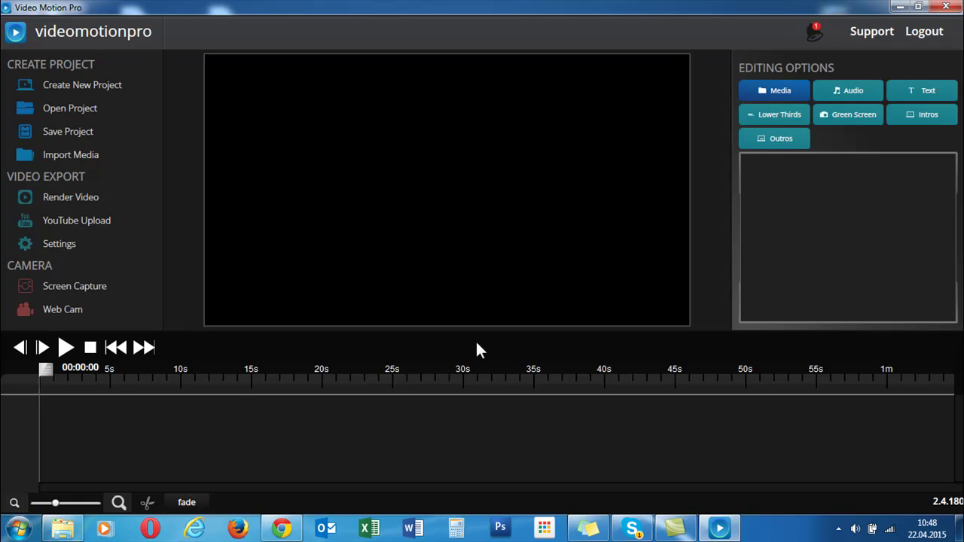
- Create a new project named with the user's first name followed by 'erstes Videoprojekt'
click(84, 85)
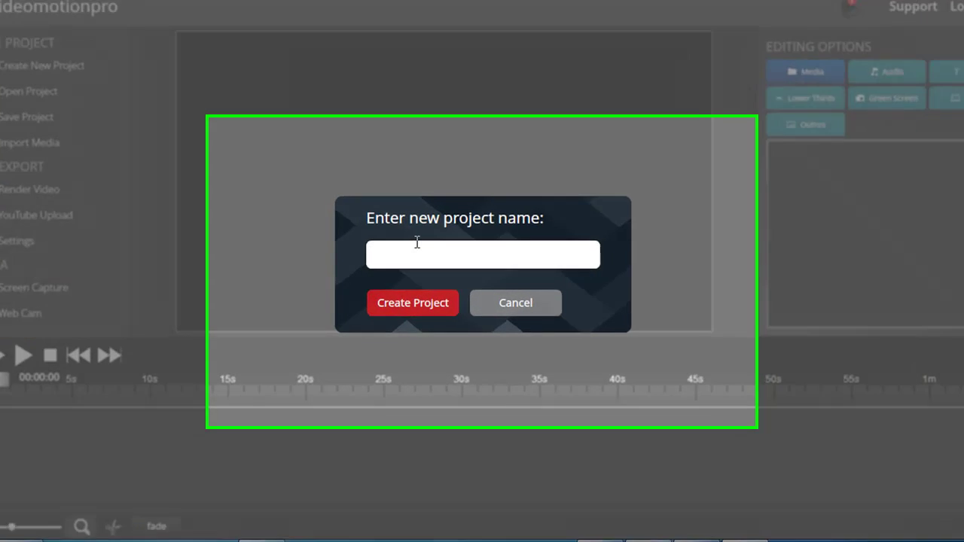
text(Irene)
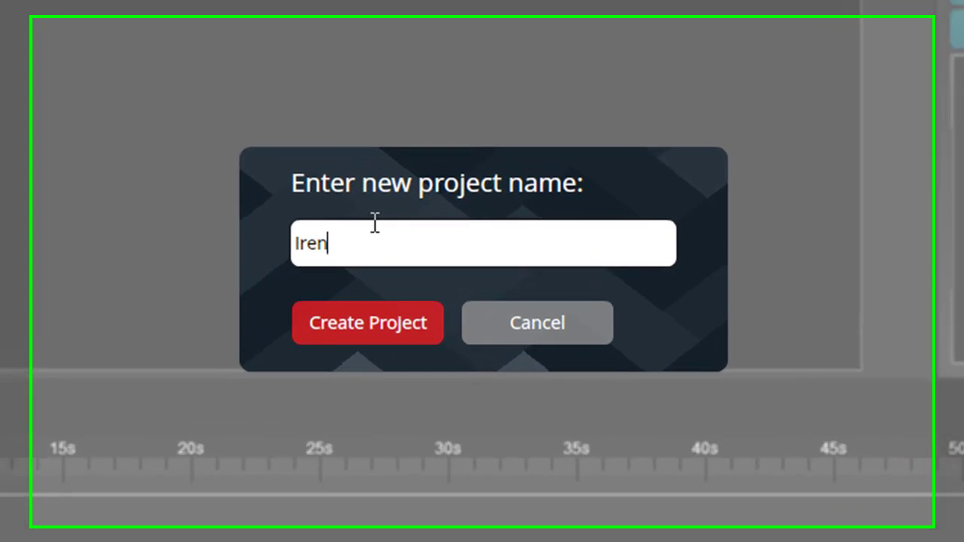
text(s e)
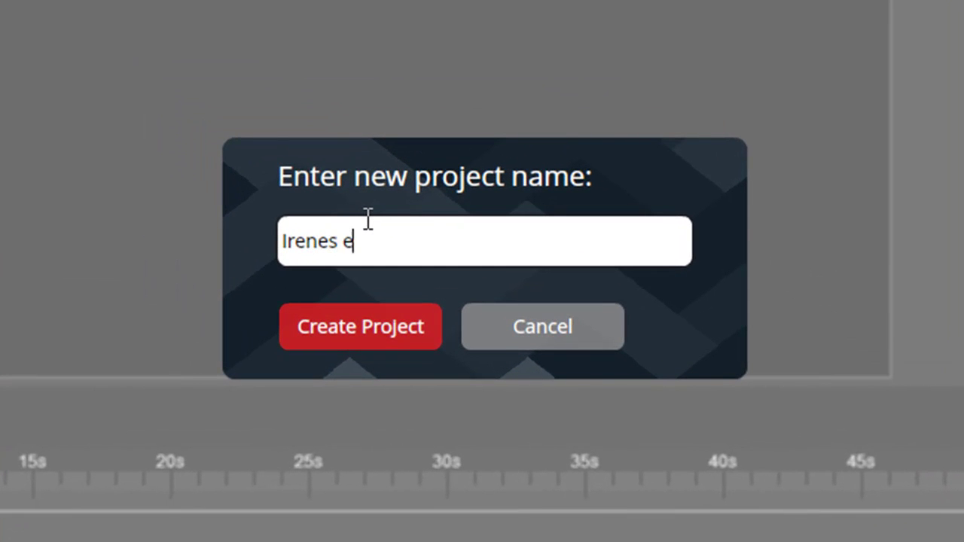
text(rstes)
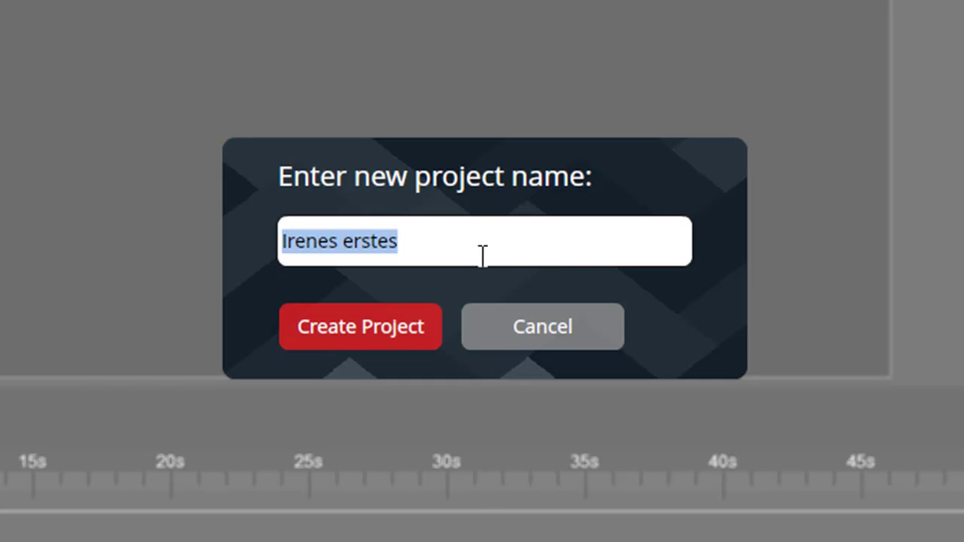
click(458, 247)
text(Vide)
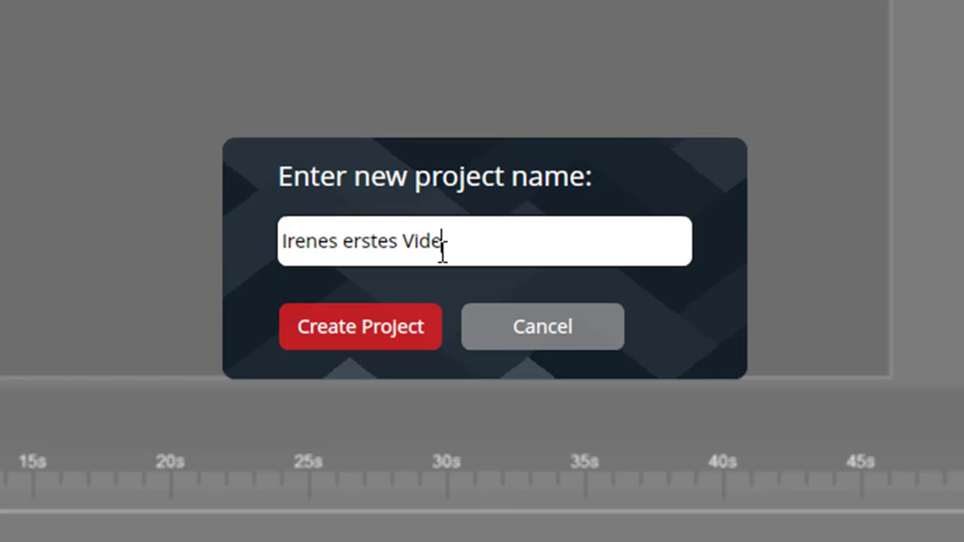
text(oprojekt)
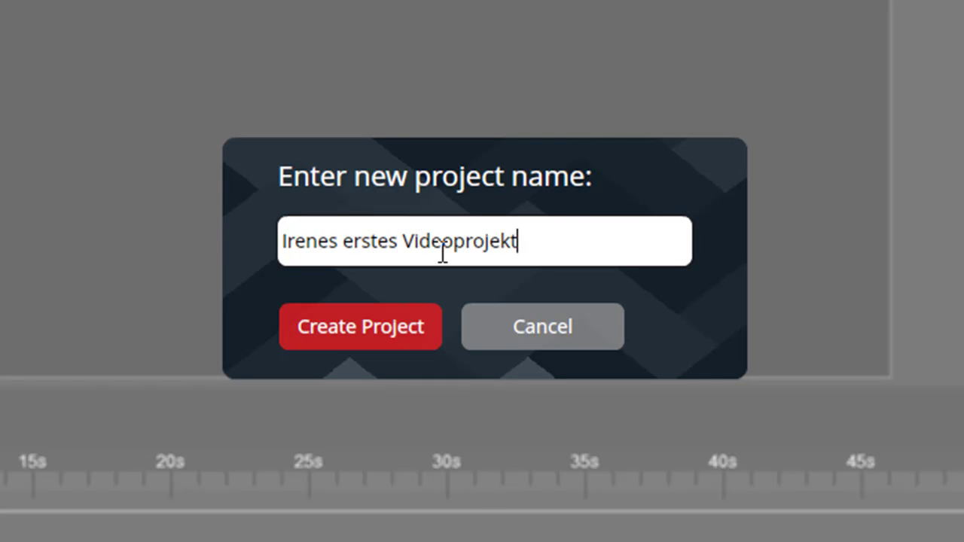
click(378, 335)
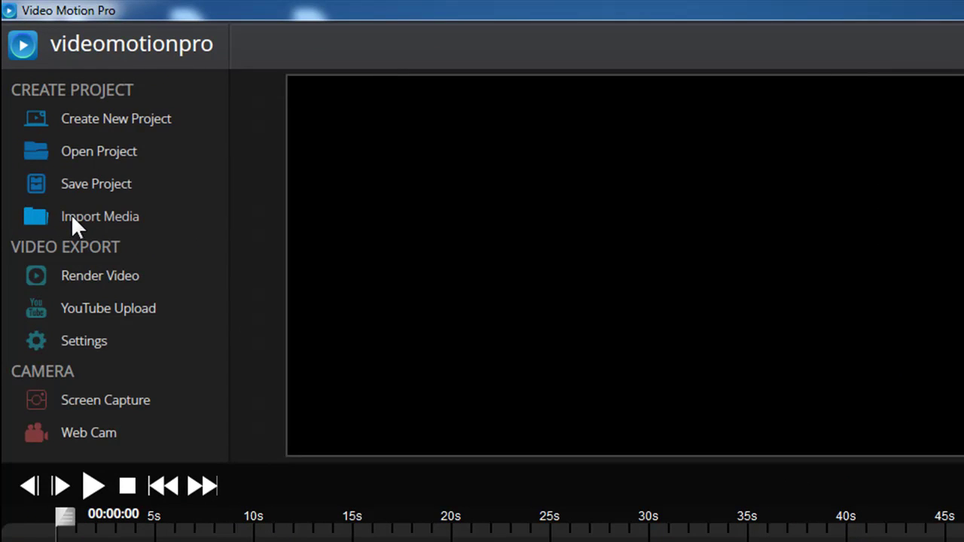
- Import MindMovie_FriendsSocialLife from the Videos library into the media bin
click(85, 214)
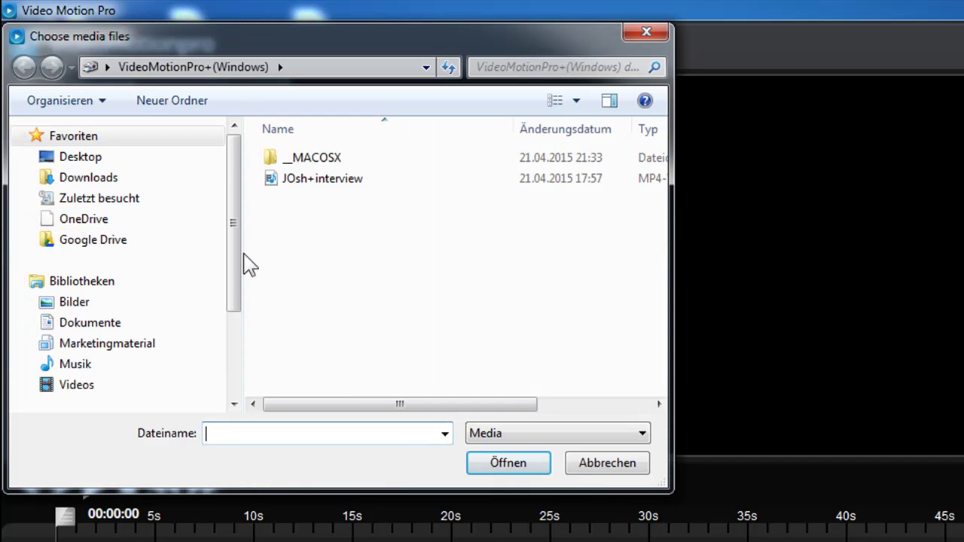
drag(671, 286, 837, 290)
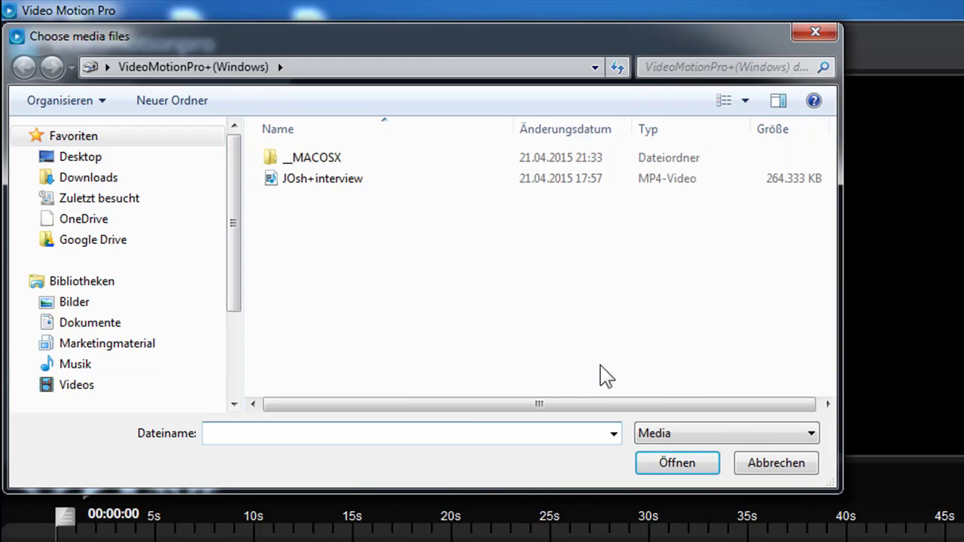
click(87, 386)
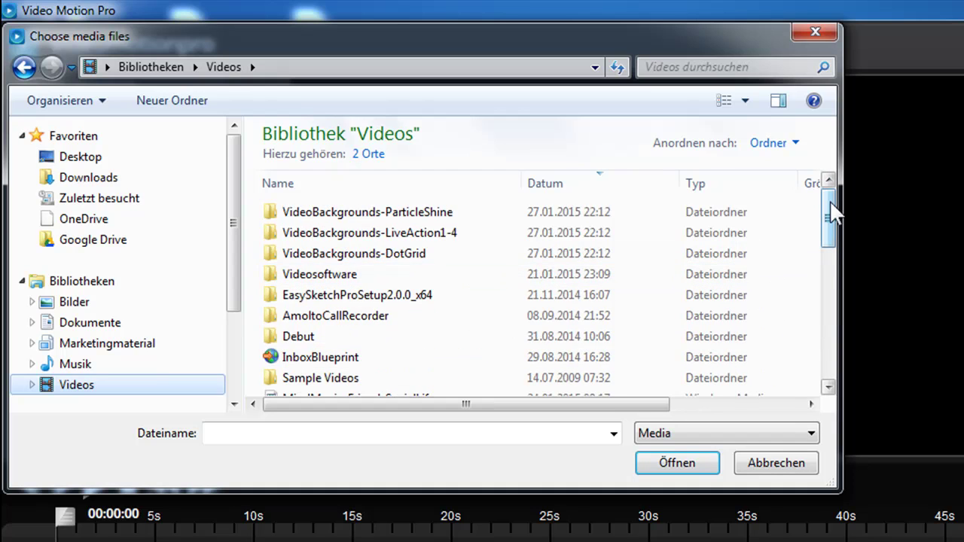
drag(831, 209, 831, 230)
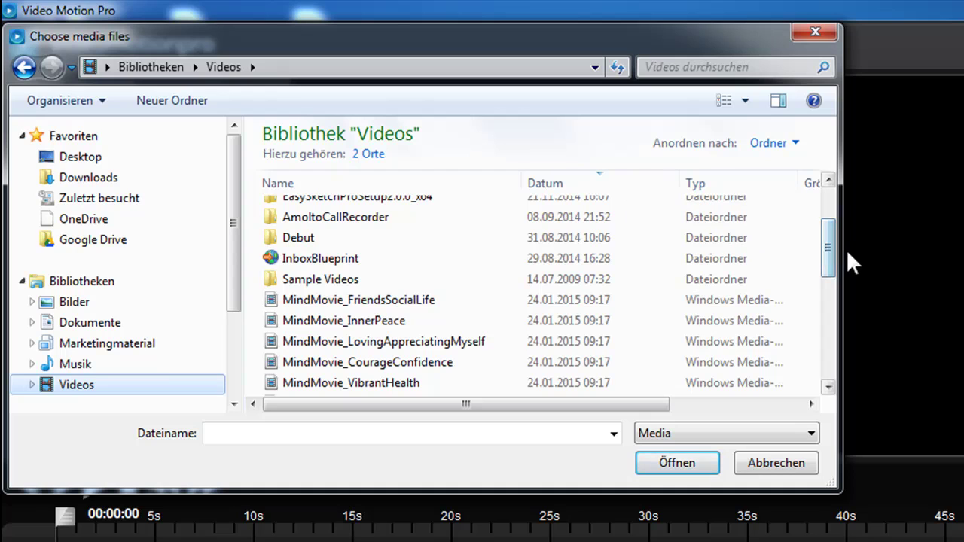
drag(840, 292, 911, 297)
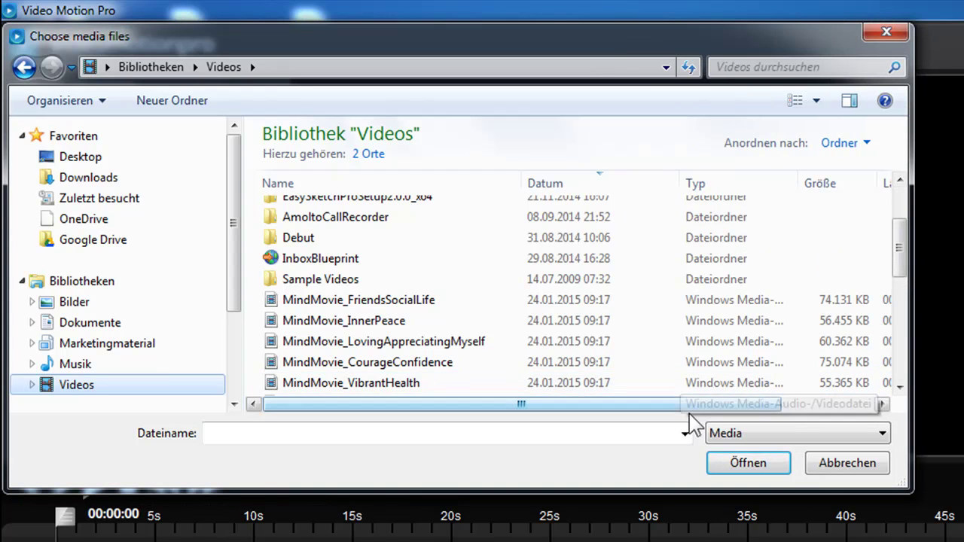
click(317, 301)
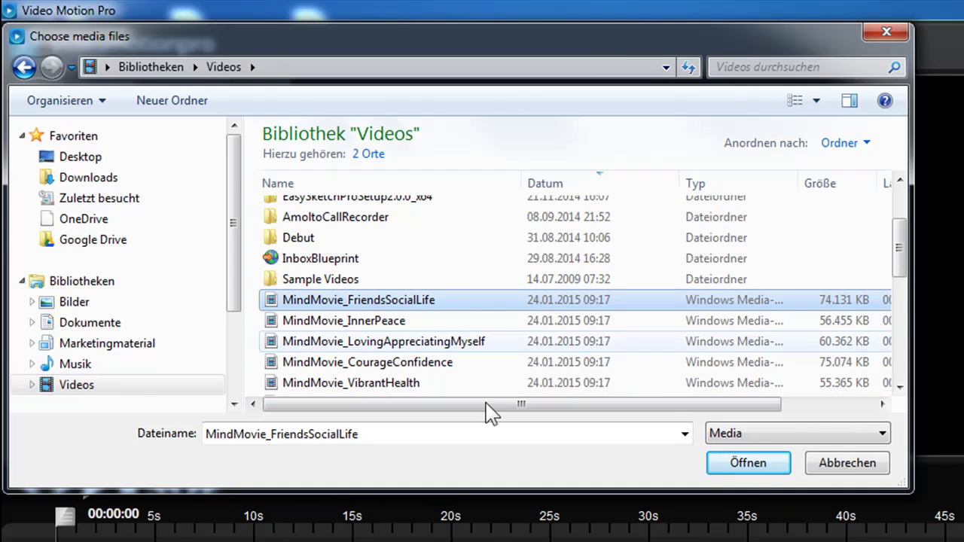
click(750, 467)
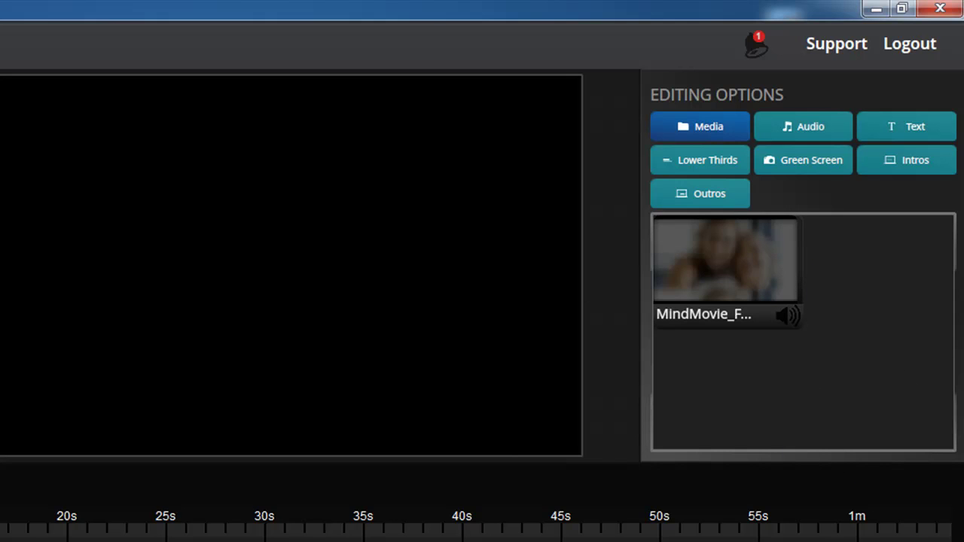
- Put the MindMovie clip on the timeline, play the preview and pause around 8.9 seconds
drag(727, 258, 90, 424)
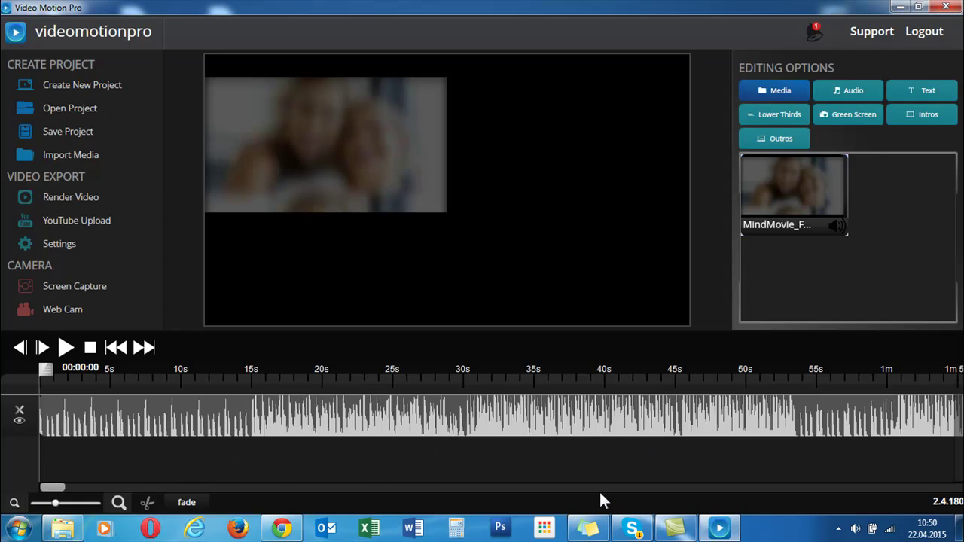
click(65, 348)
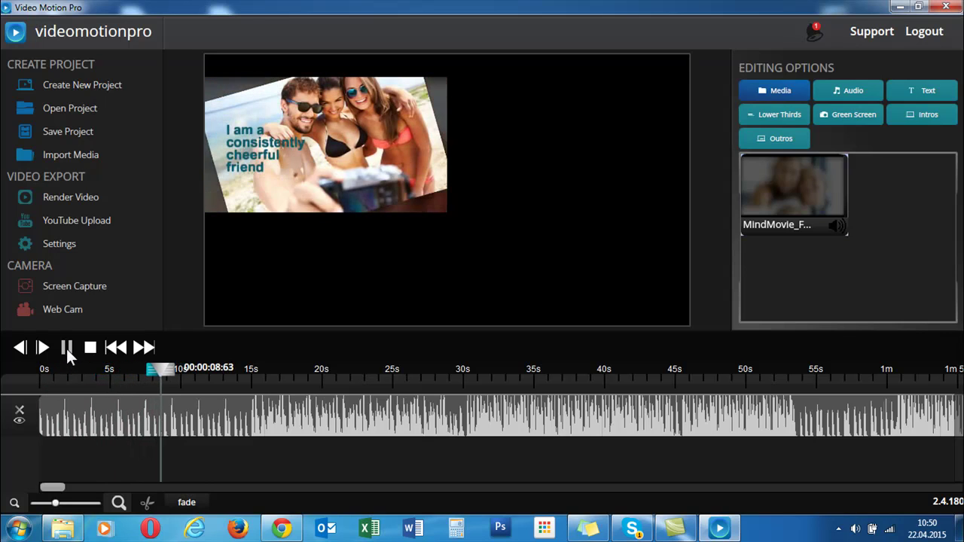
click(66, 348)
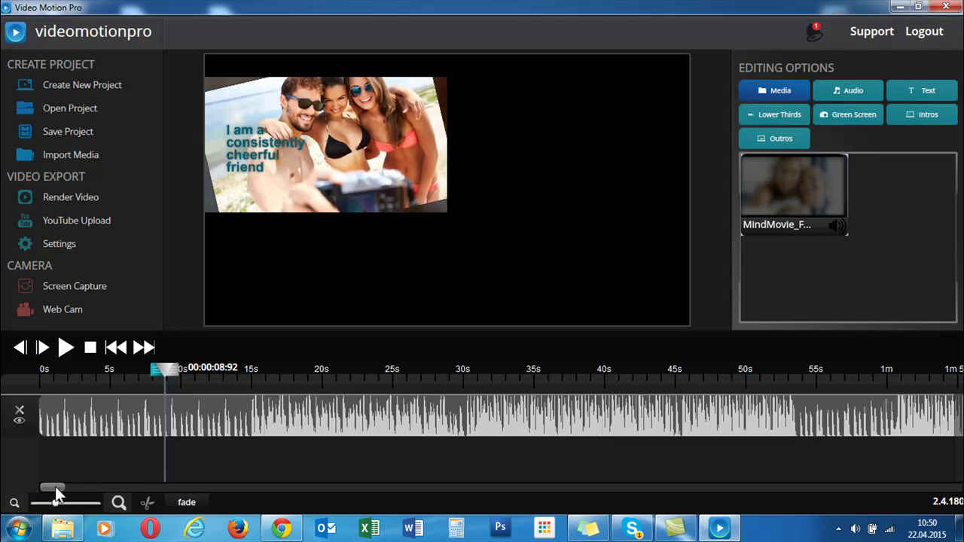
- Set the playhead to 27.85 s and the range marker near 41 s, then split the music clip
drag(55, 487, 307, 475)
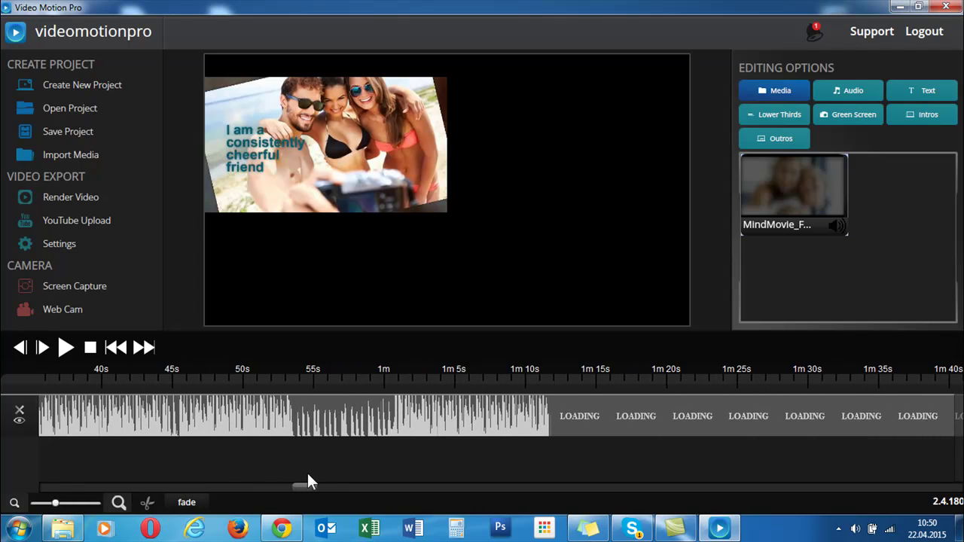
click(302, 382)
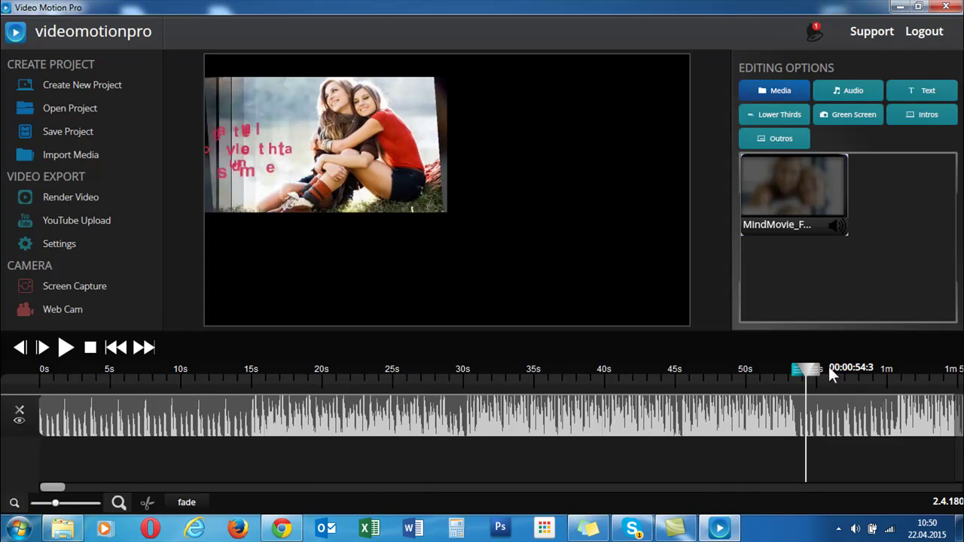
drag(805, 370, 695, 375)
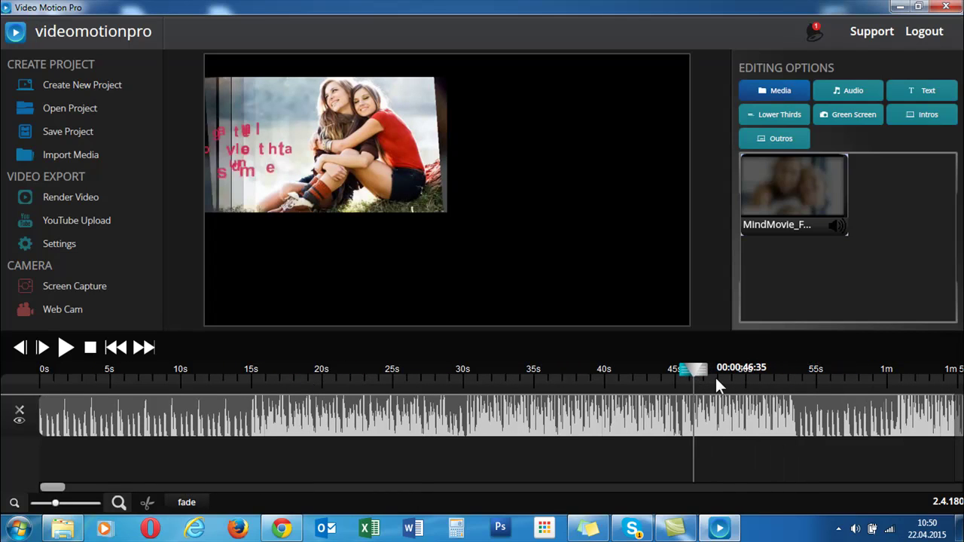
click(790, 374)
drag(788, 374, 571, 383)
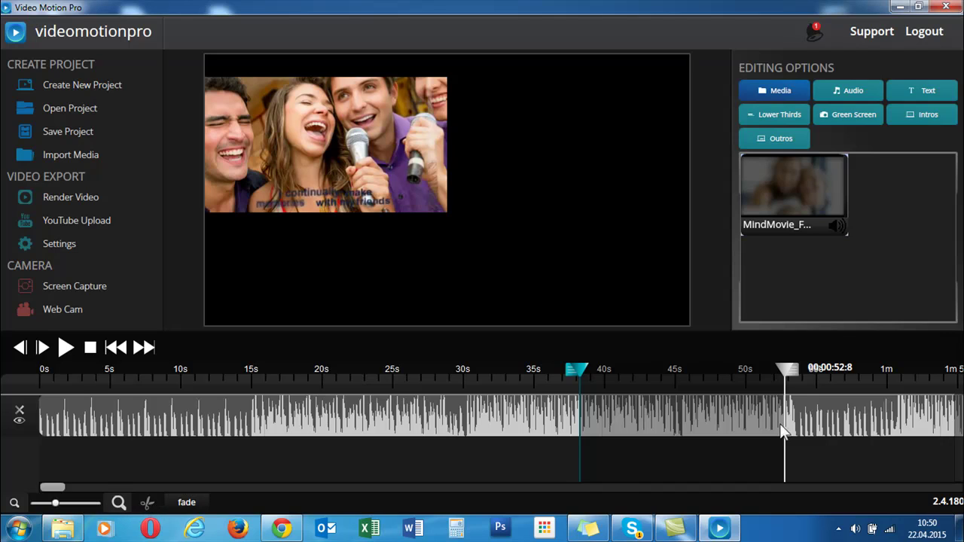
mouse_move(790, 375)
mouse_down()
mouse_move(693, 374)
mouse_move(791, 375)
mouse_up()
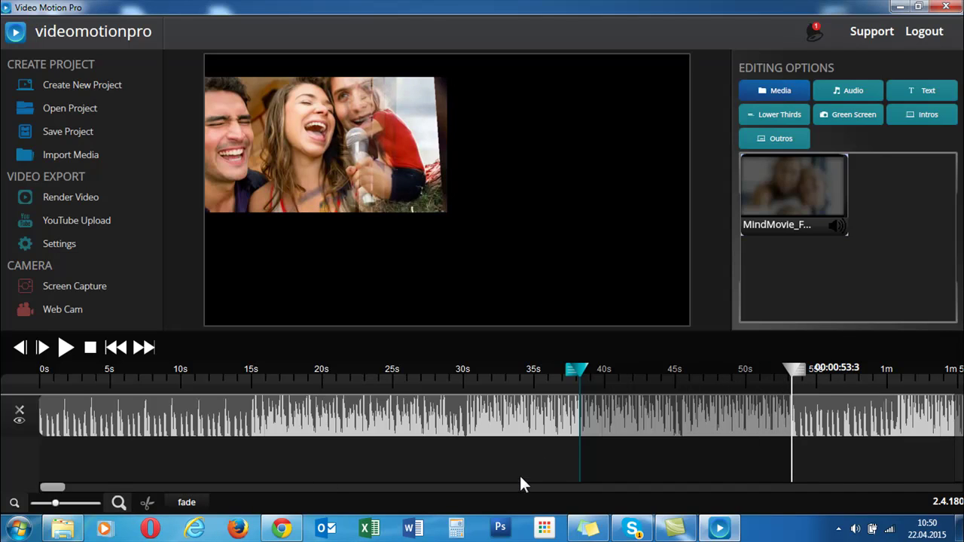
drag(582, 377, 606, 374)
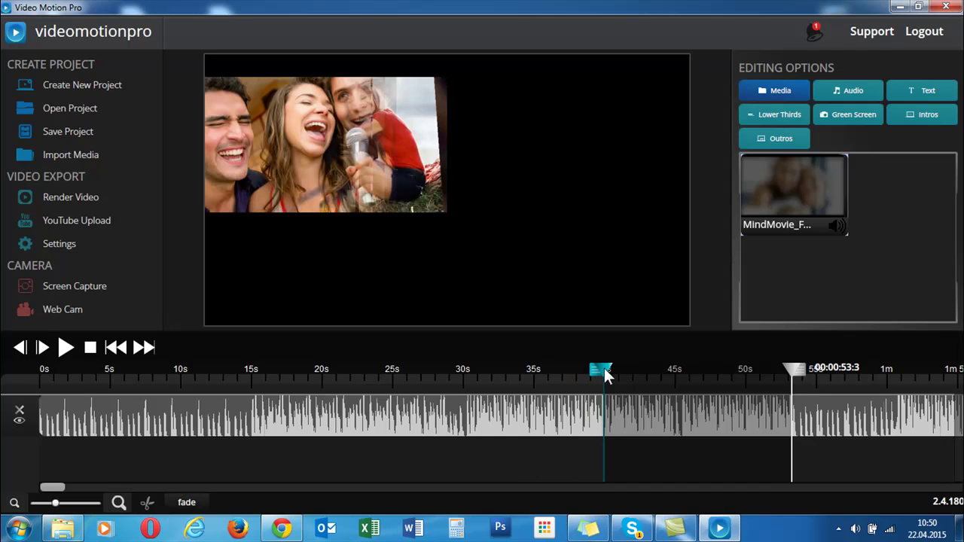
drag(804, 372, 442, 379)
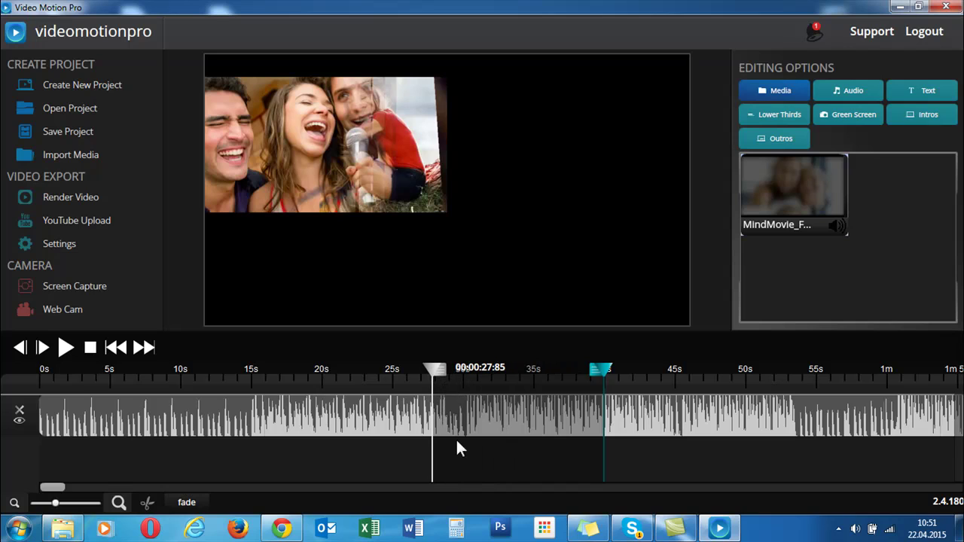
click(491, 424)
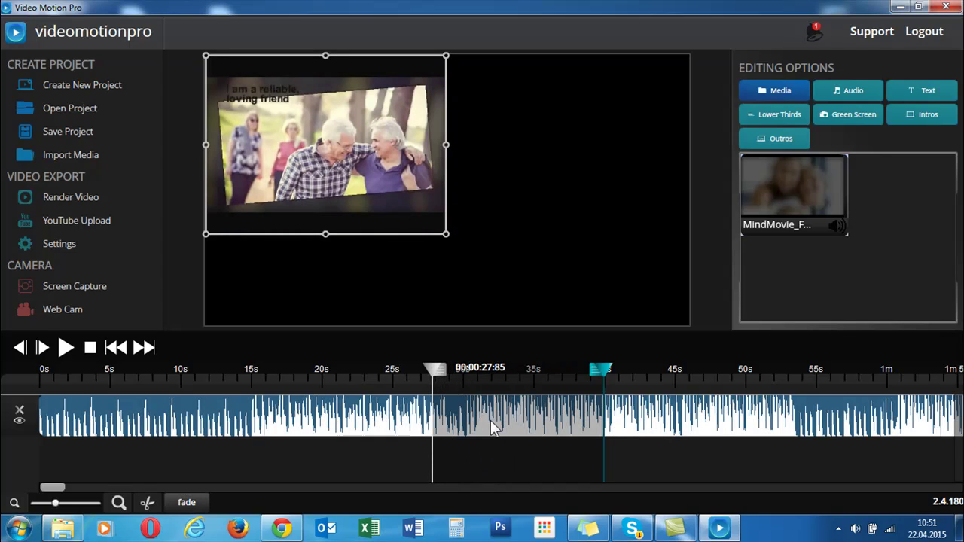
click(147, 503)
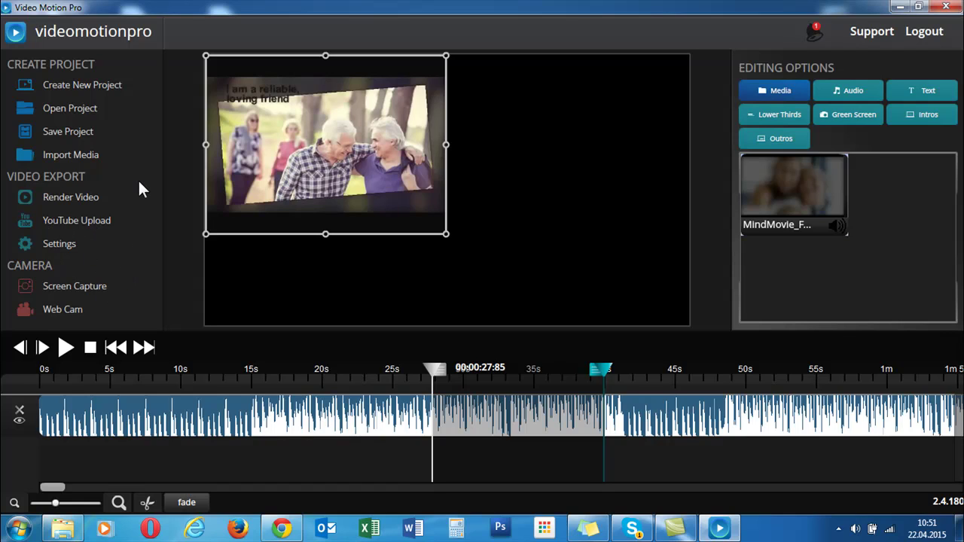
click(50, 244)
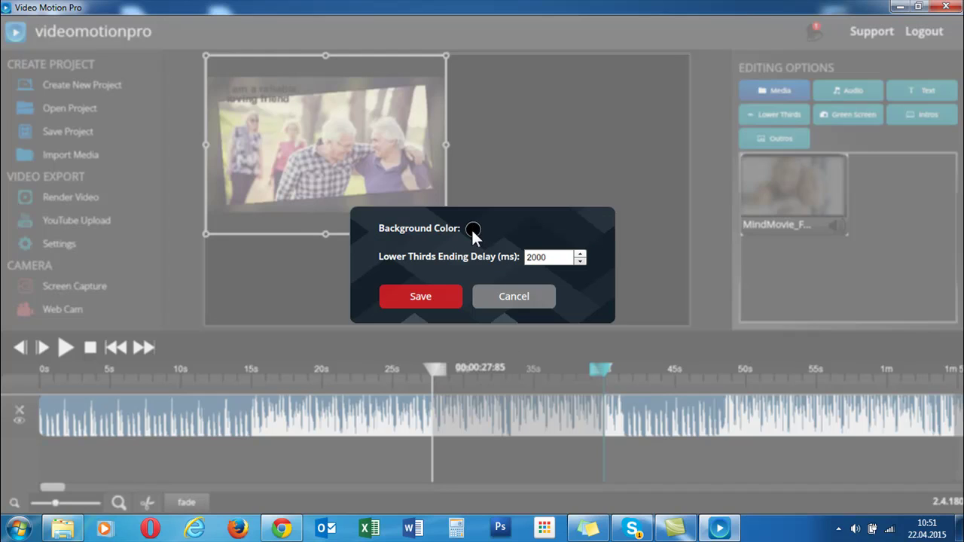
click(516, 298)
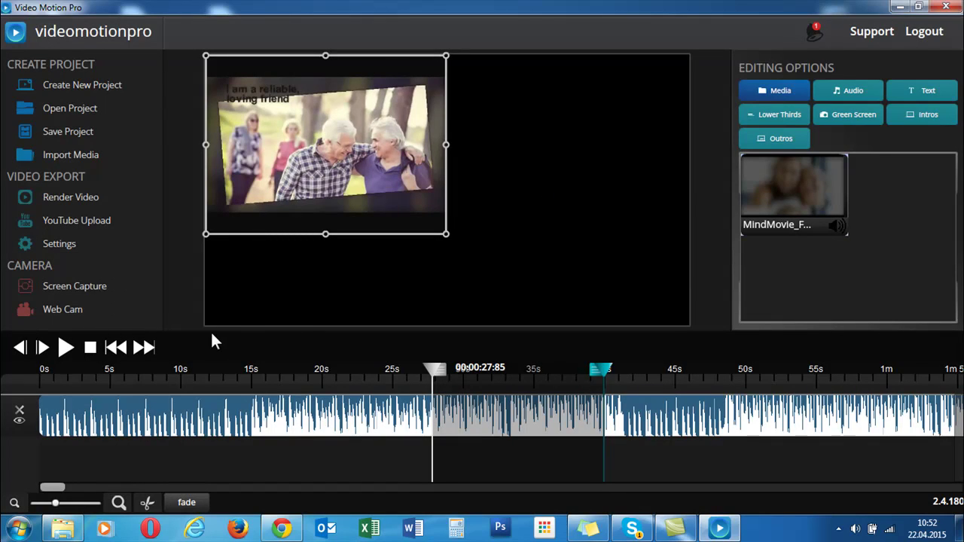
click(54, 289)
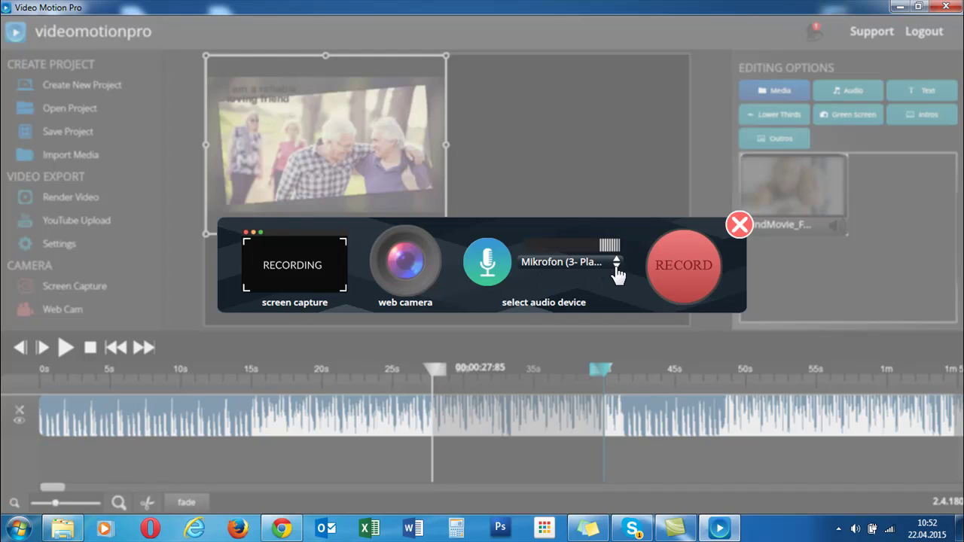
click(701, 267)
click(741, 231)
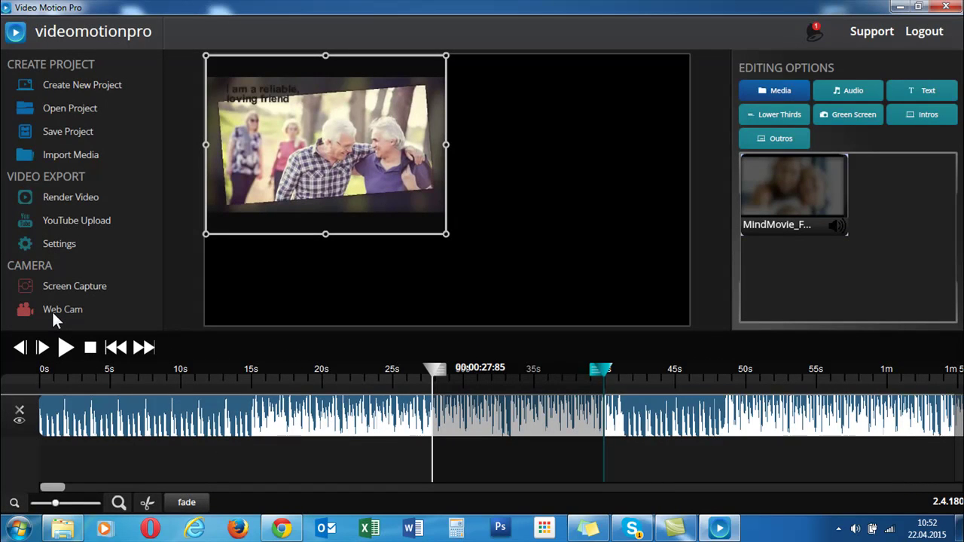
click(52, 312)
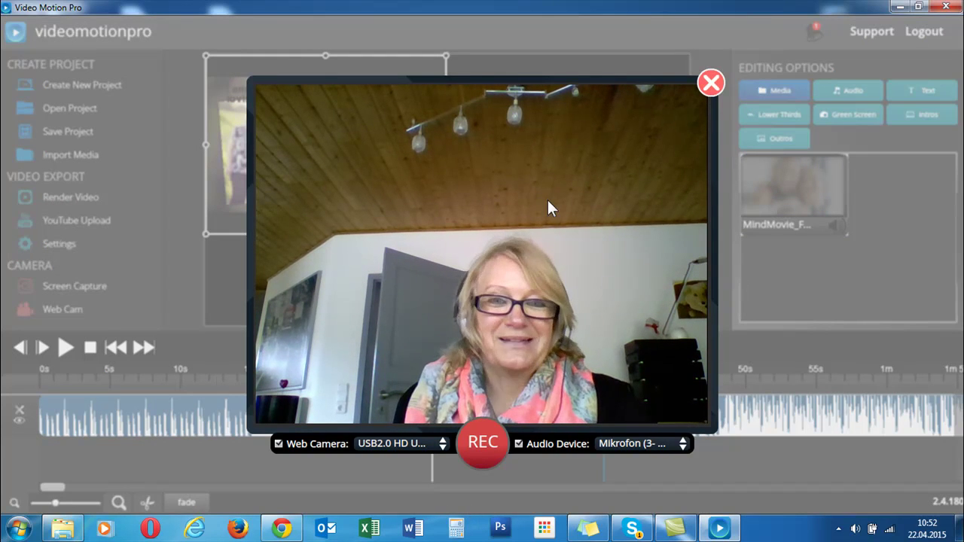
click(711, 84)
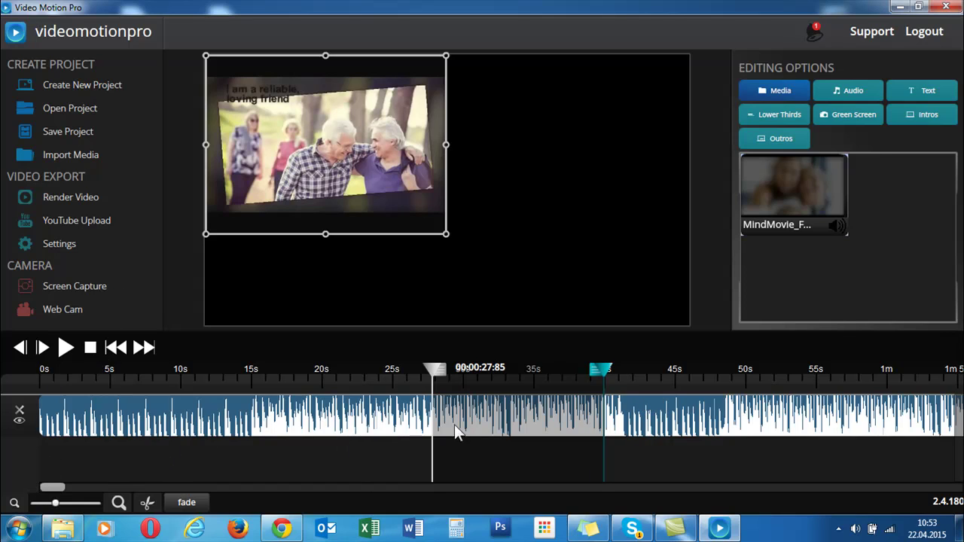
- Import the Timelapse+2 video from the Videos library into the media library
scroll(460, 422, down, 5)
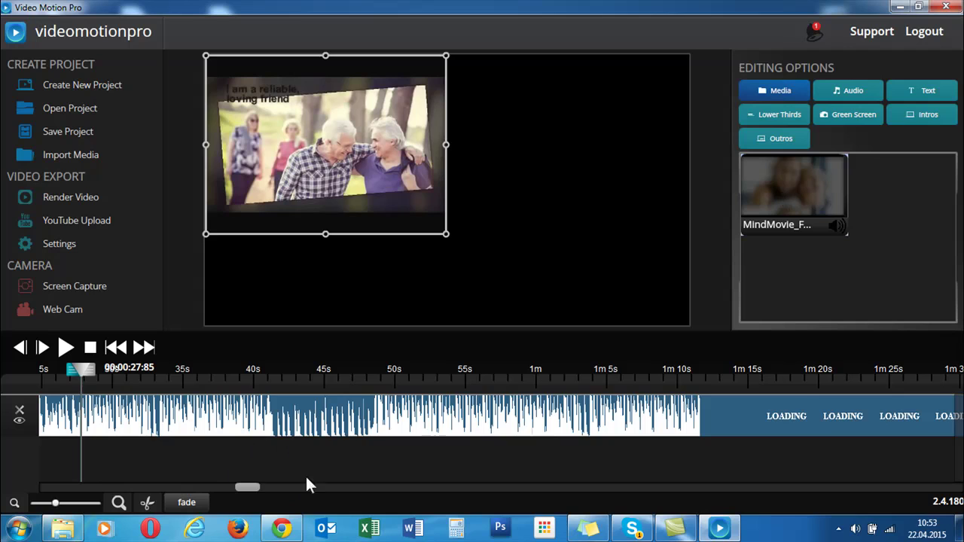
scroll(43, 419, left, 5)
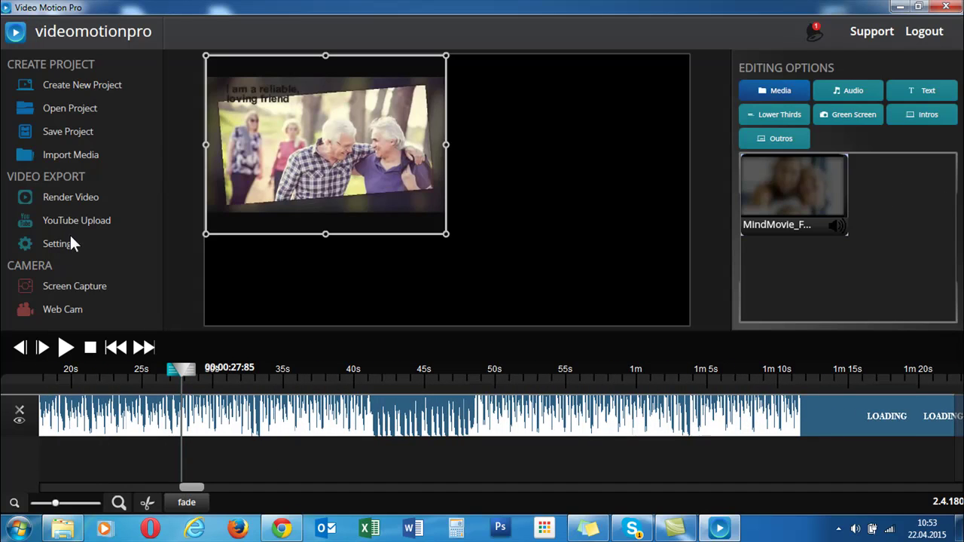
click(72, 153)
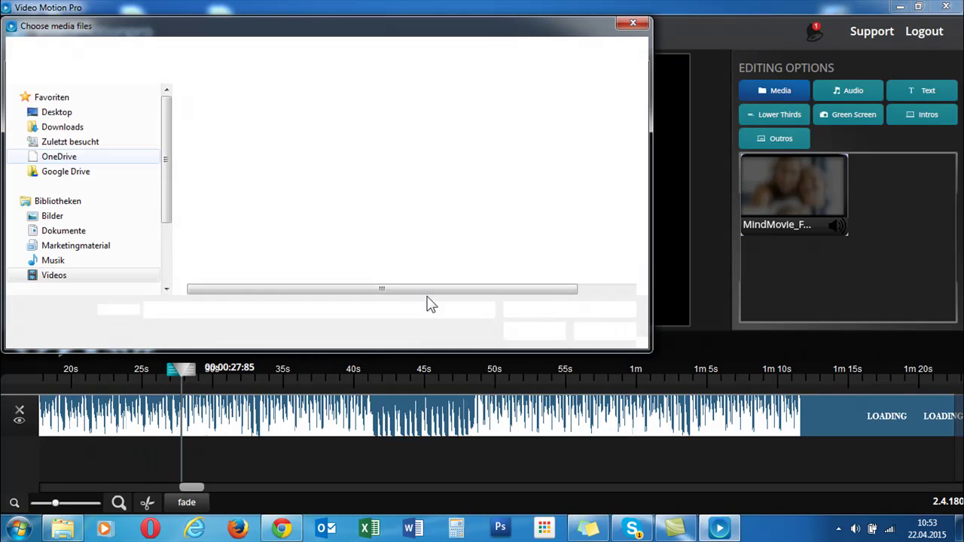
drag(641, 160, 639, 255)
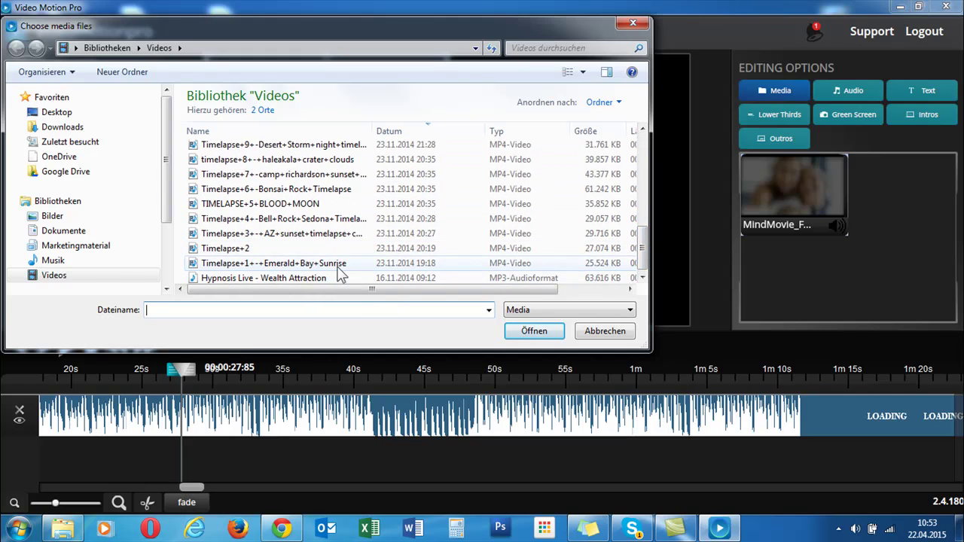
click(277, 250)
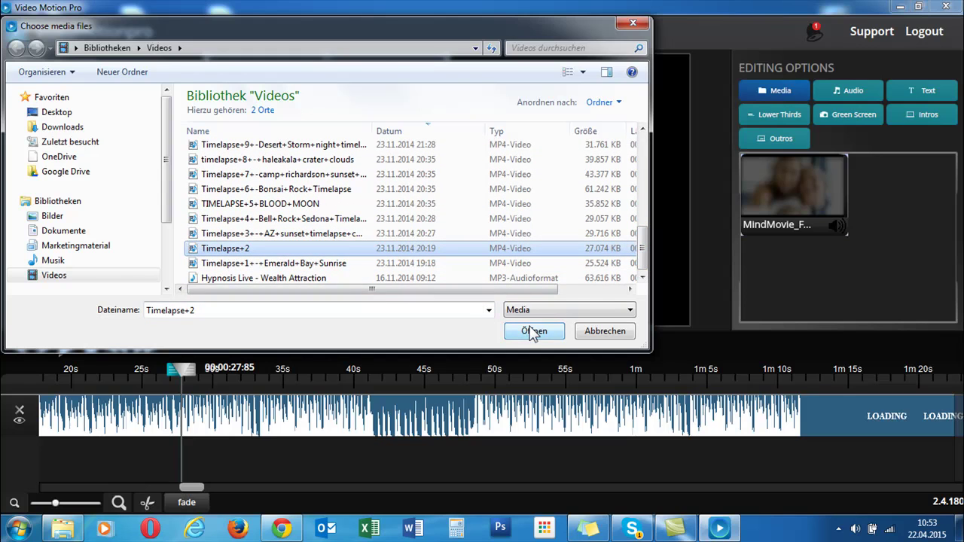
click(529, 333)
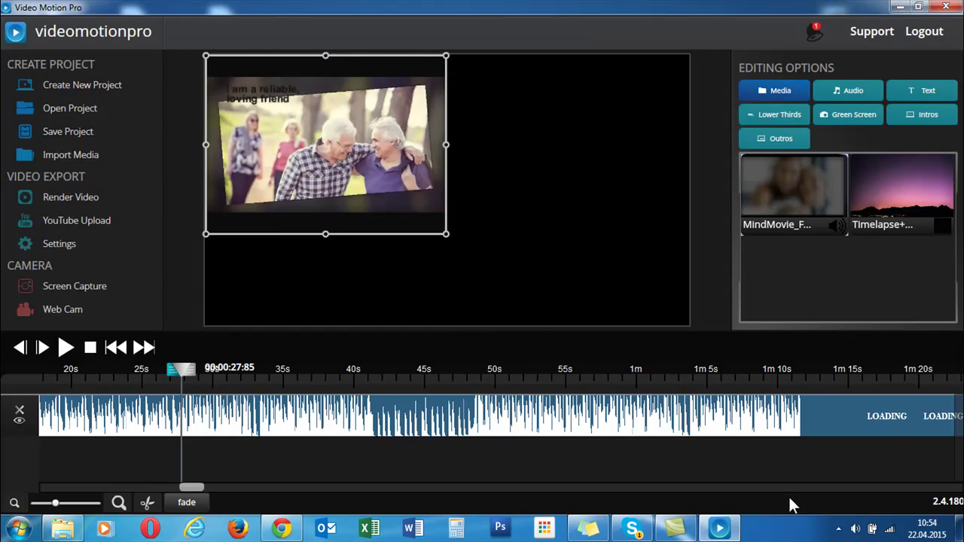
- Place Timelapse+2 on the timeline, shift the second-track clip later, and play the result
drag(893, 208, 135, 473)
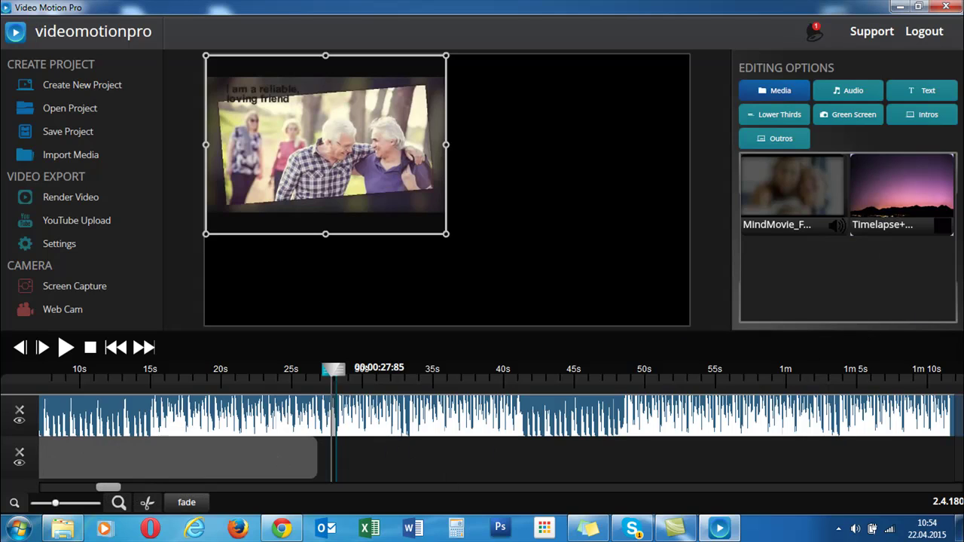
click(241, 476)
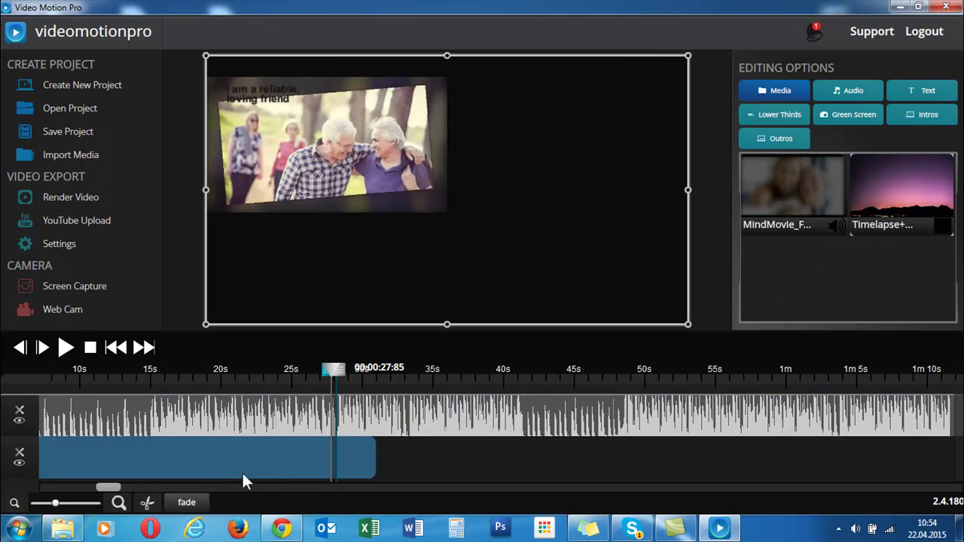
drag(243, 476, 482, 454)
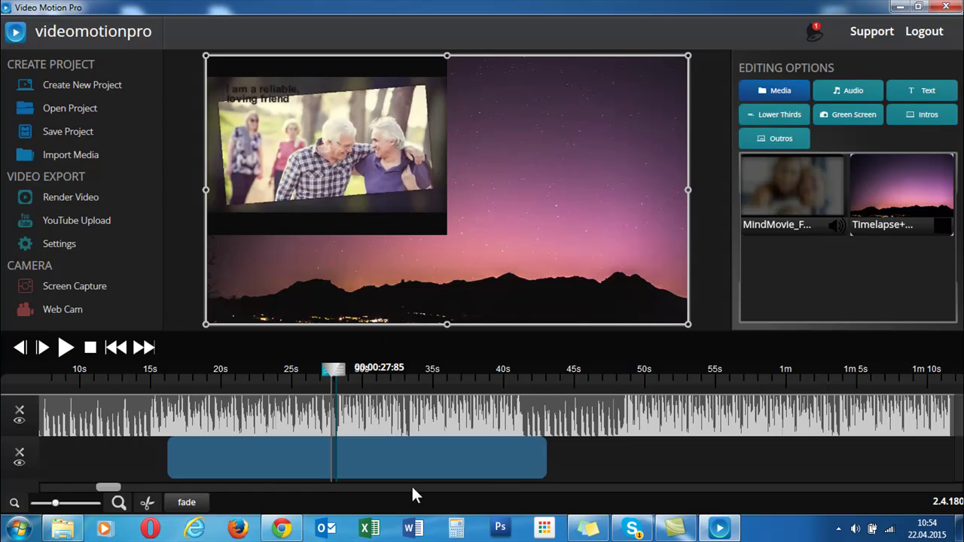
click(67, 347)
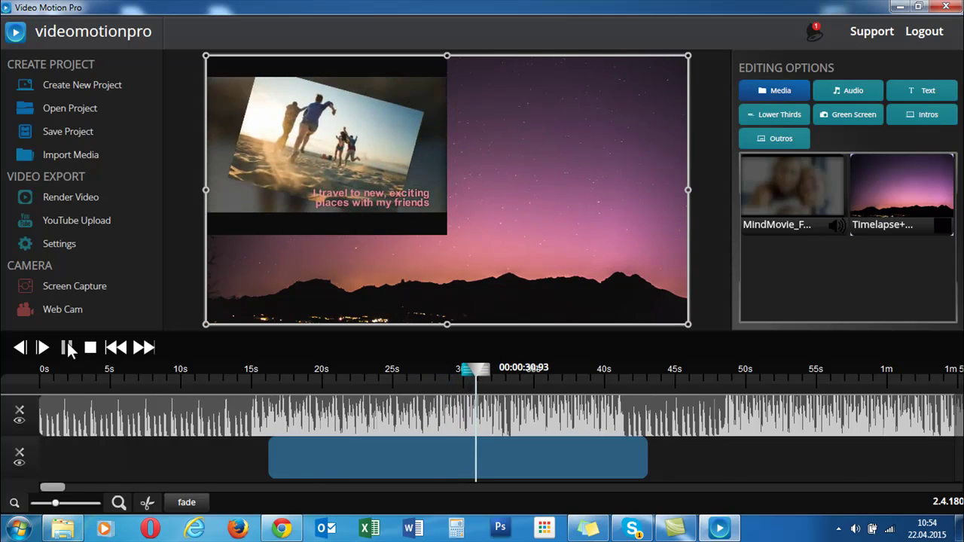
- Pause playback and show the Text options with Arial Bold and the 'Your Text' sample
click(66, 347)
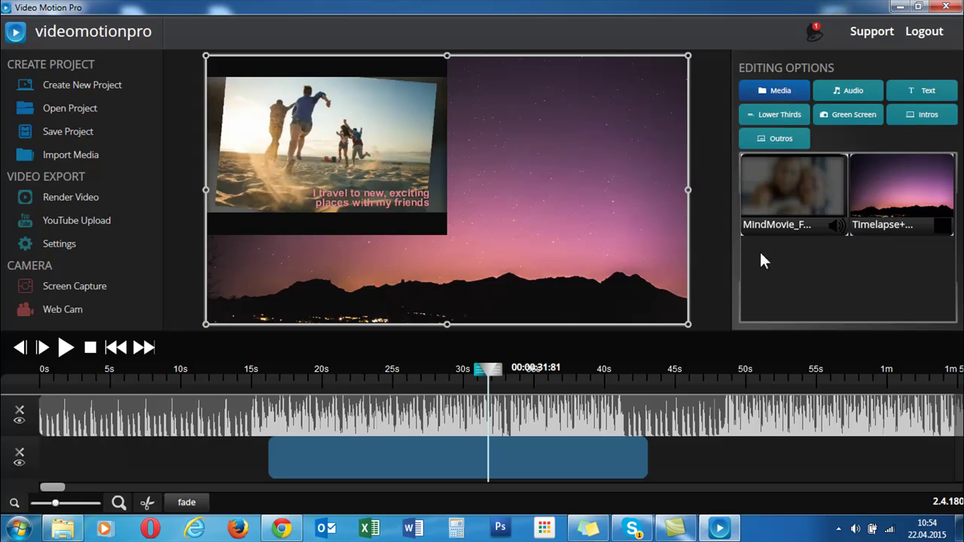
click(851, 89)
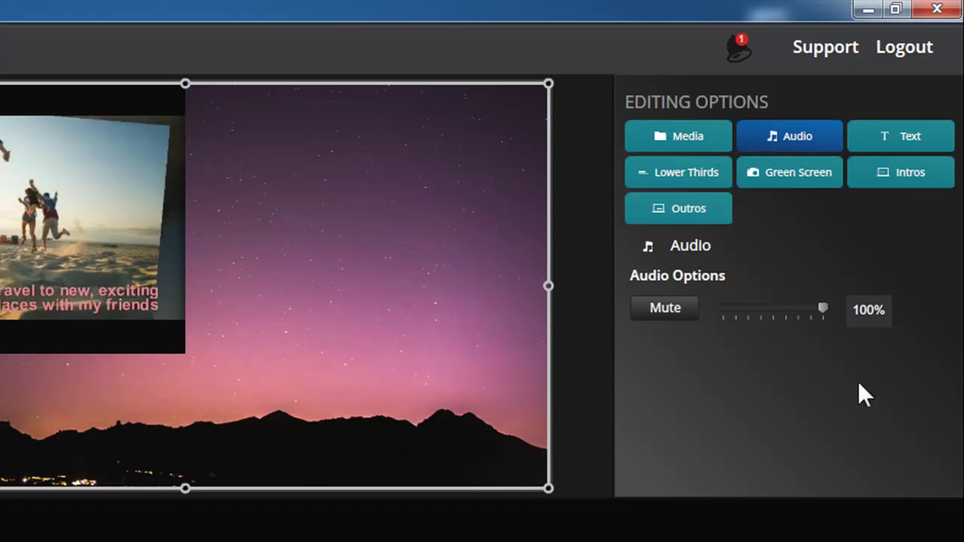
click(910, 141)
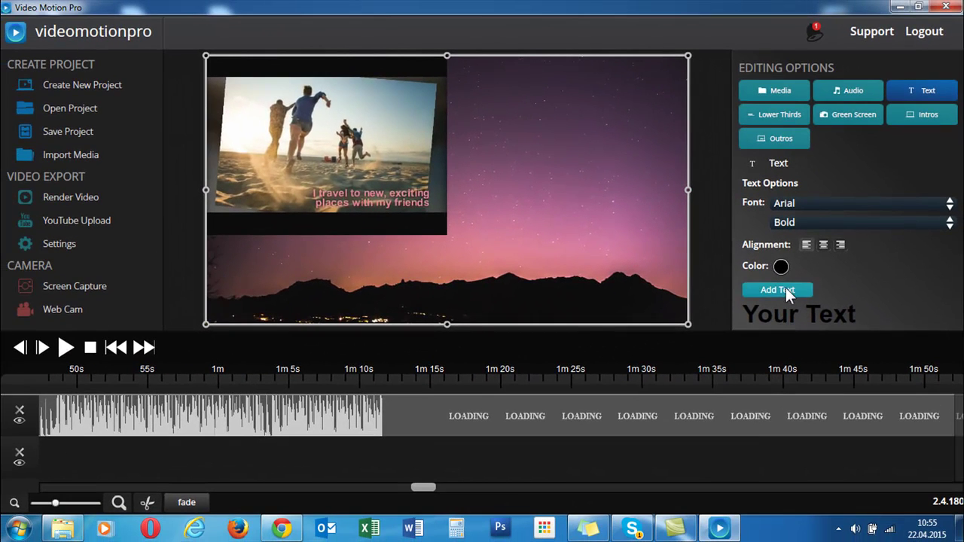
- Add the default 'Your Text' title to the project and adjust it on the timeline
click(748, 351)
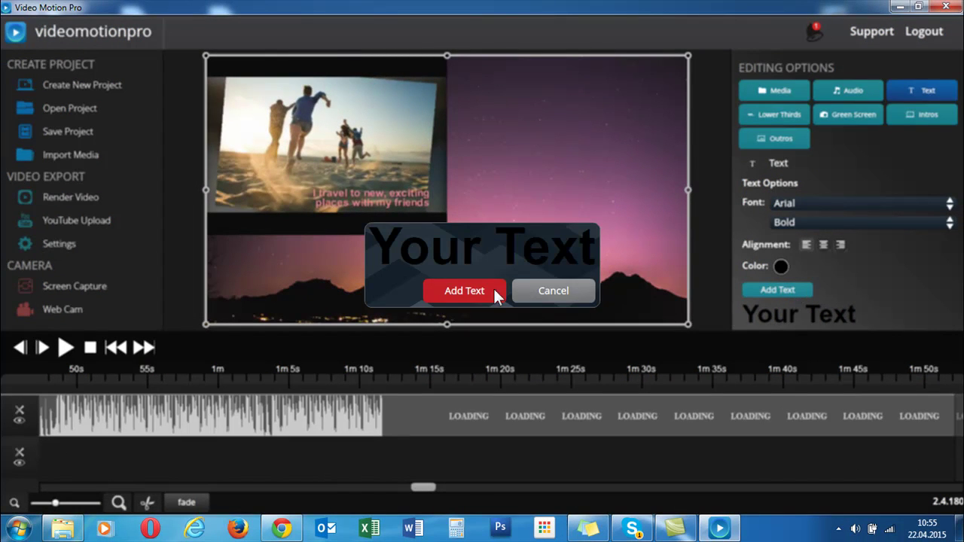
click(456, 289)
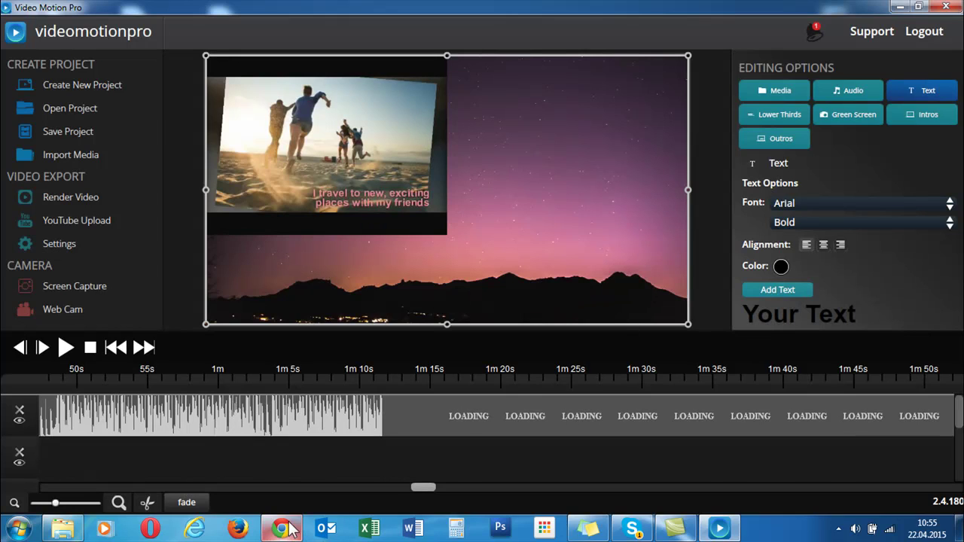
scroll(500, 458, down, 1)
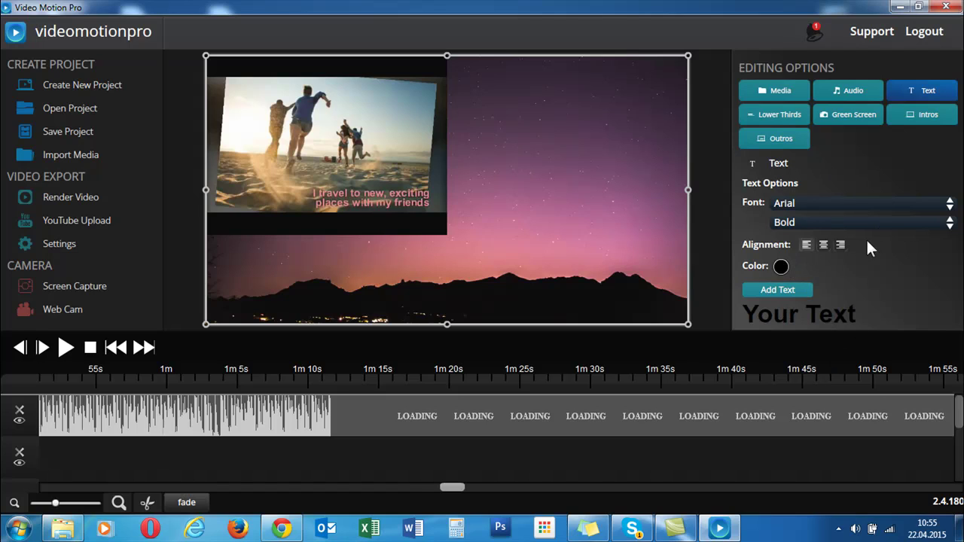
click(776, 289)
drag(458, 488, 75, 487)
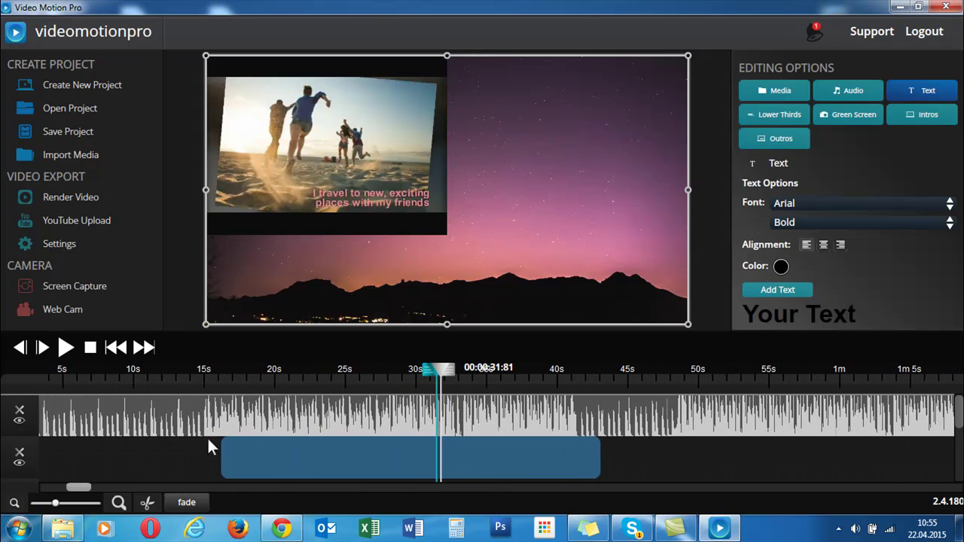
- At about 23 seconds, add a text title replacing 'Your Text' with a person's first name
click(318, 369)
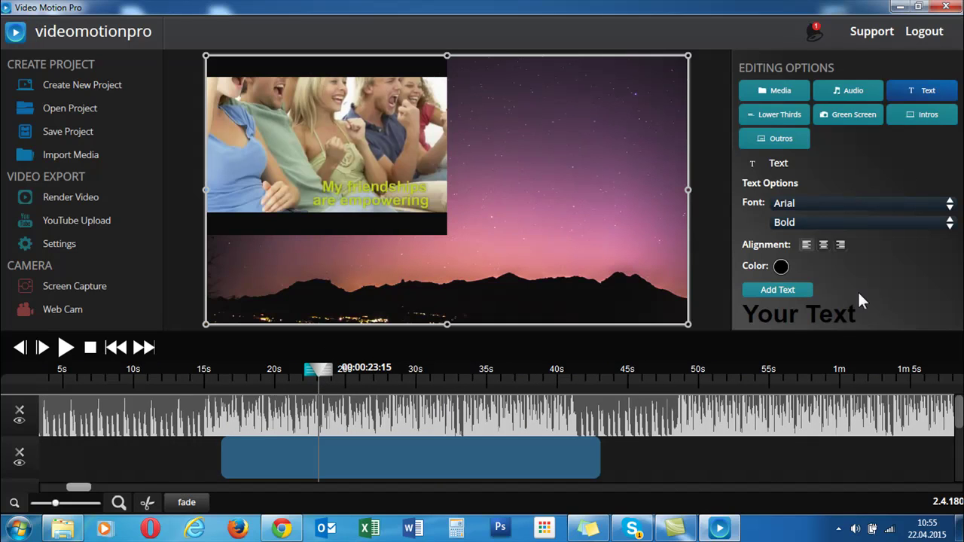
click(785, 289)
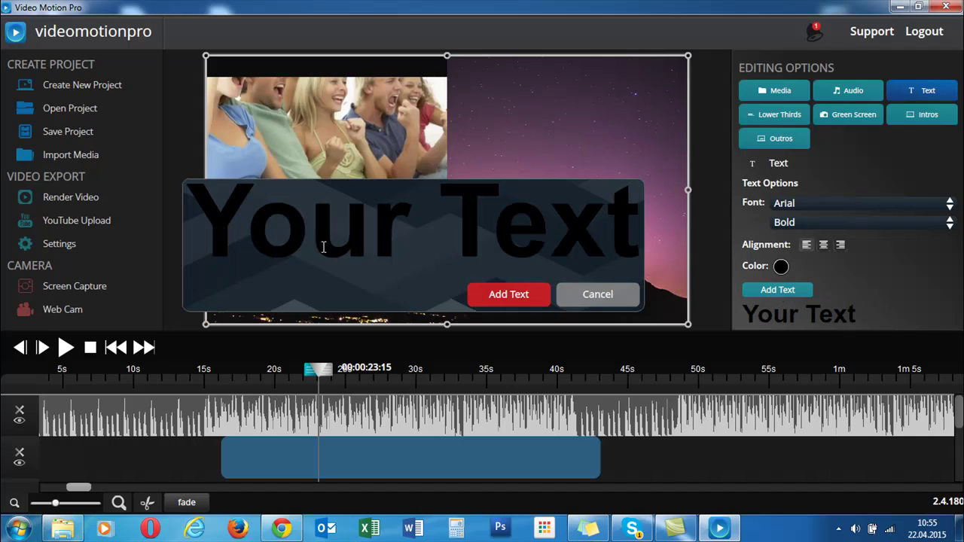
click(255, 243)
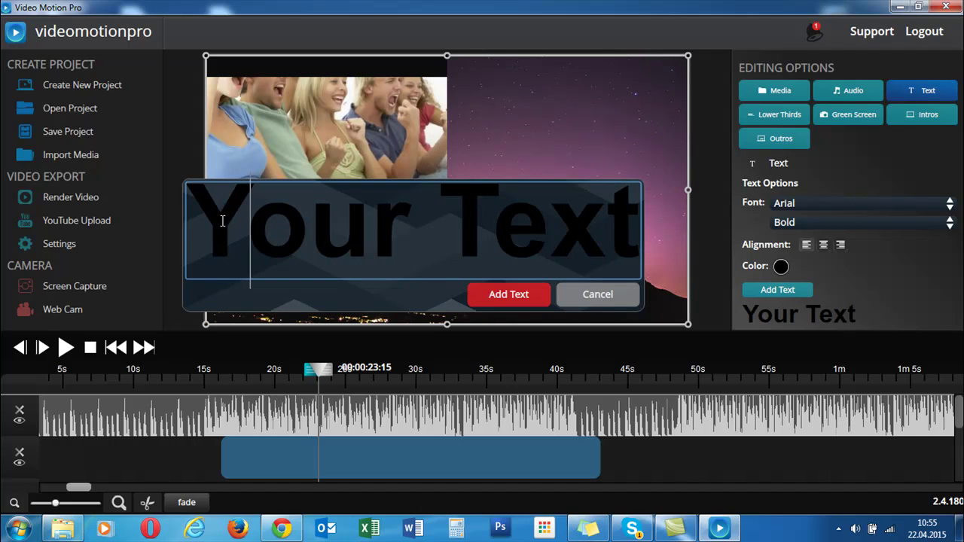
drag(211, 221, 679, 235)
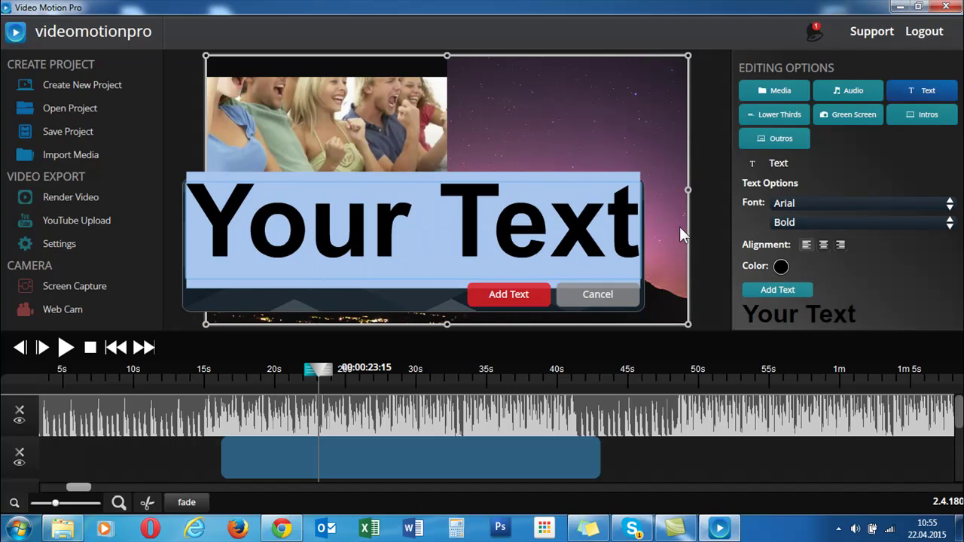
text(Irne)
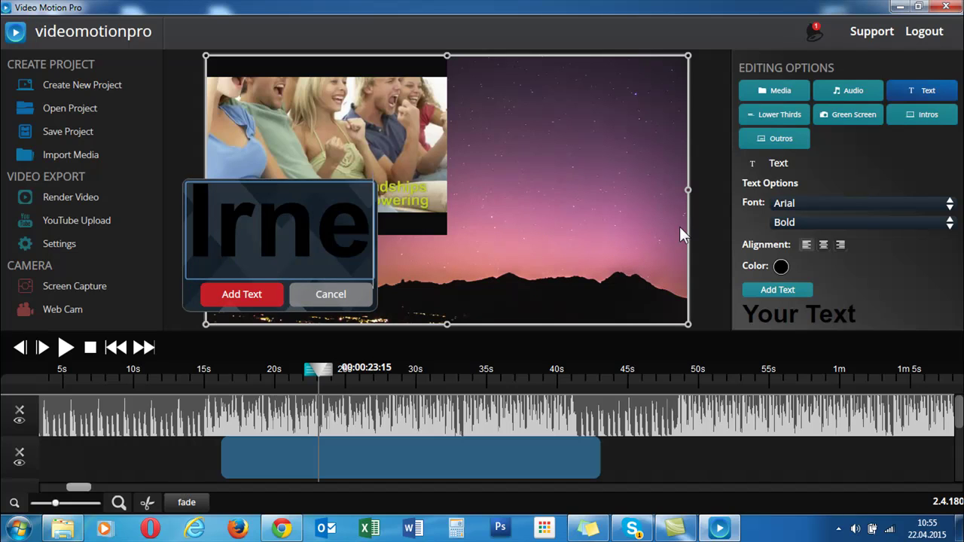
key(BackSpace)
key(BackSpace)
text(ene)
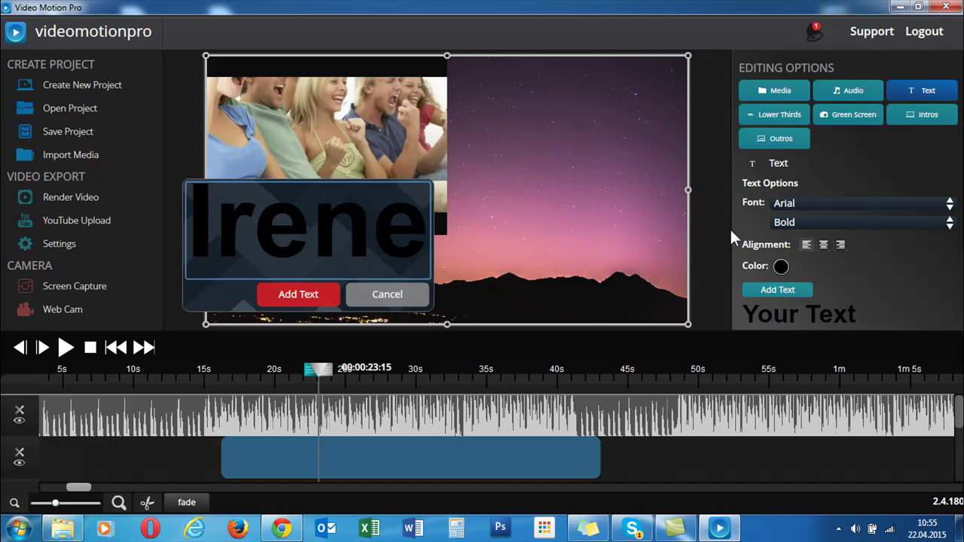
click(313, 294)
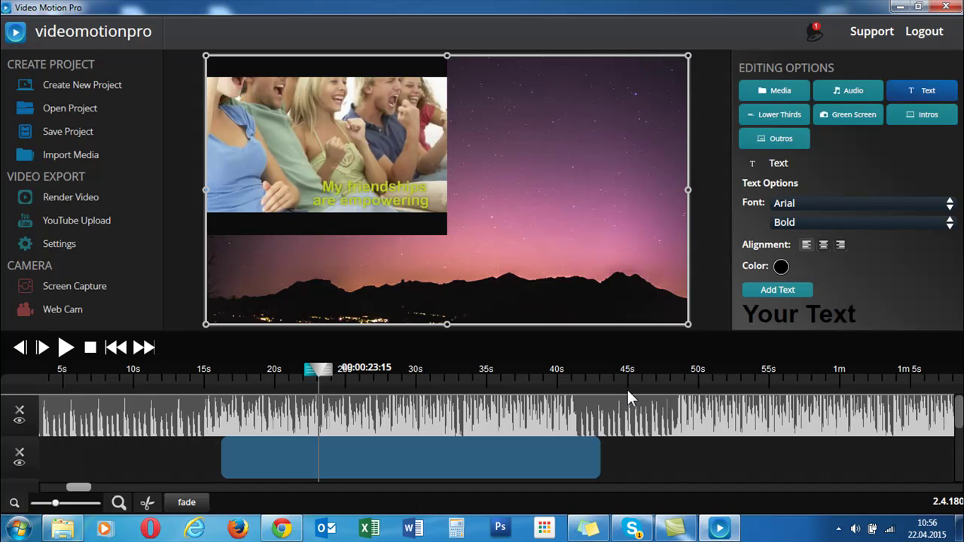
- Move the playhead to about 00:00:31:75
scroll(446, 445, right, 3)
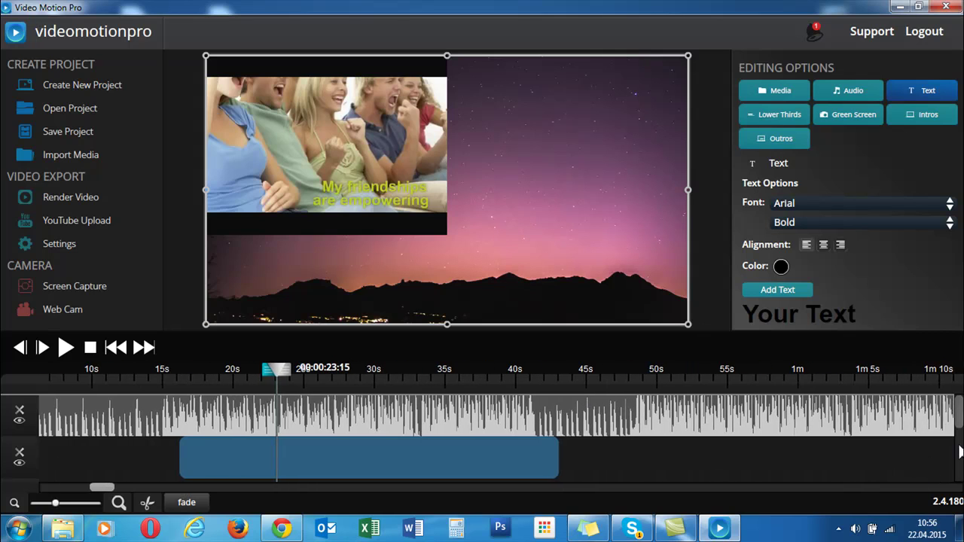
drag(260, 371, 377, 378)
scroll(491, 401, left, 5)
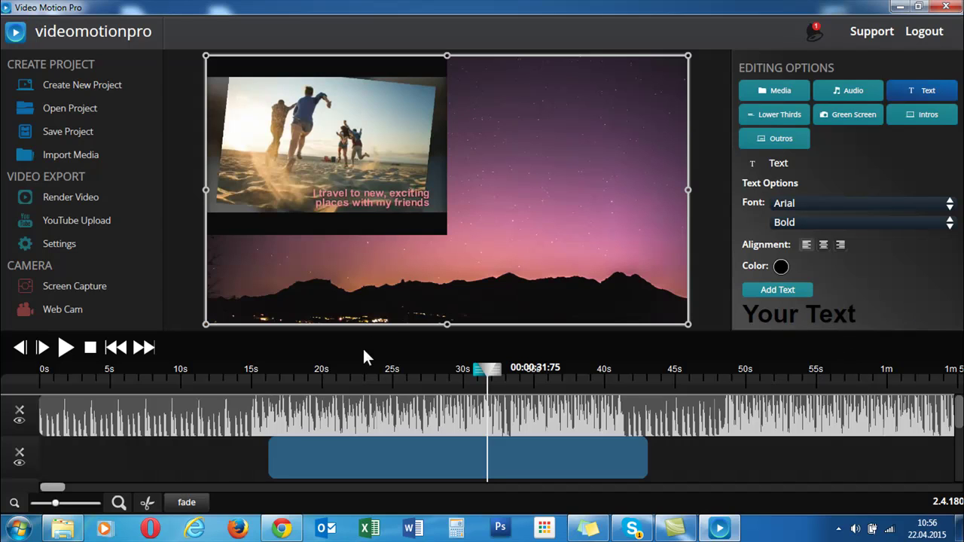
- Lengthen the short black text clip on track 1 and place its box at the frame's middle right
drag(957, 414, 960, 474)
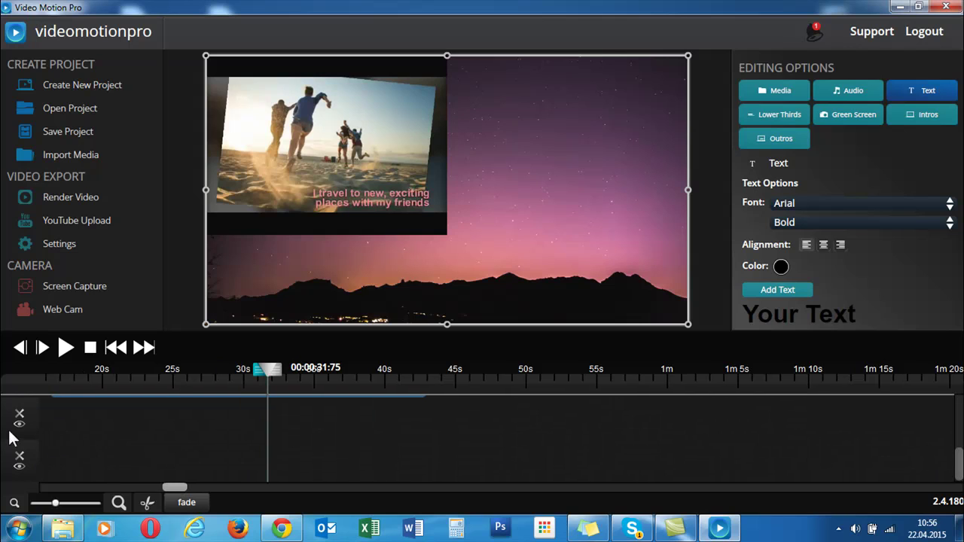
drag(176, 489, 30, 485)
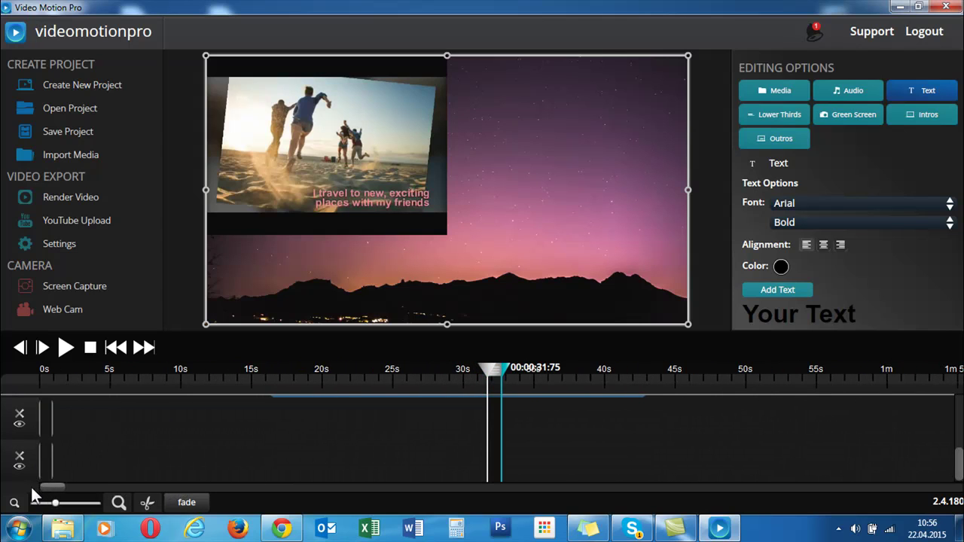
click(49, 422)
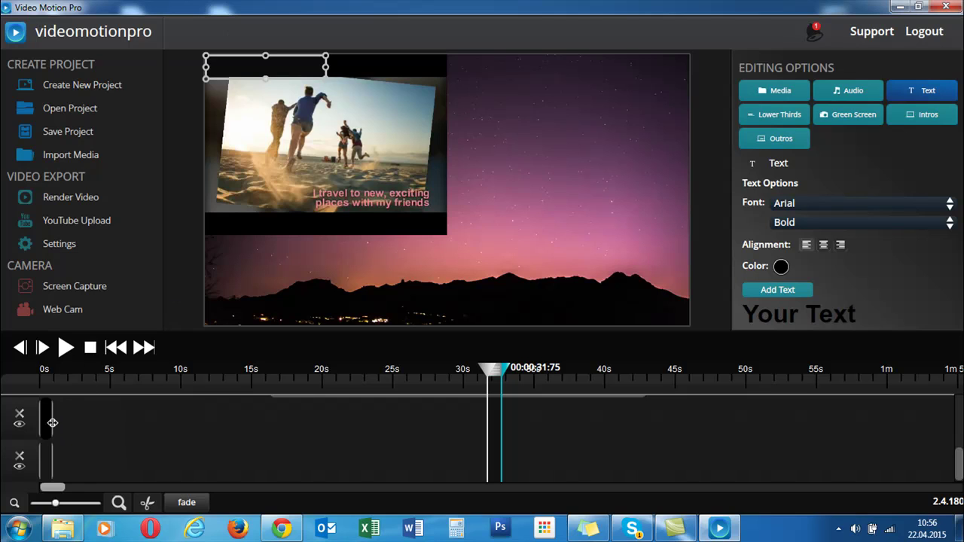
drag(52, 422, 208, 420)
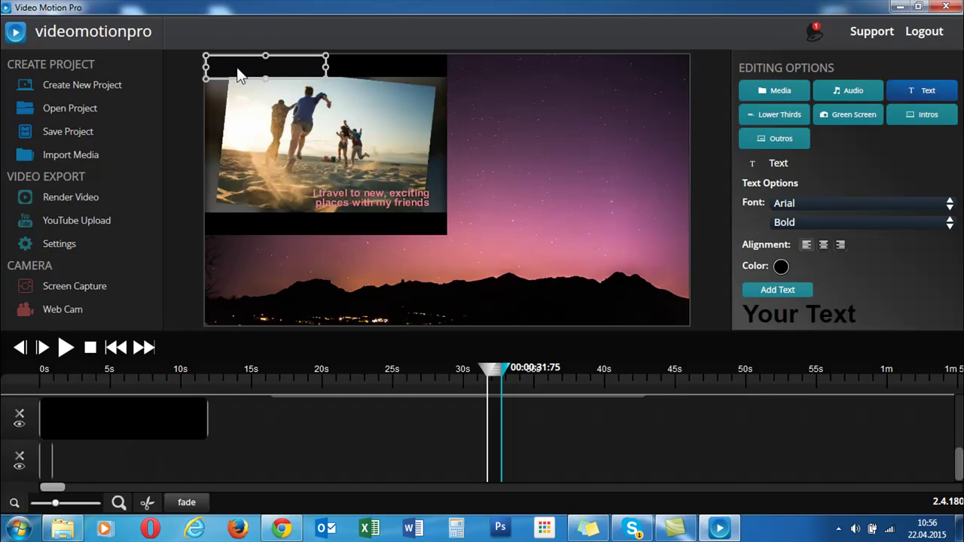
drag(238, 70, 536, 184)
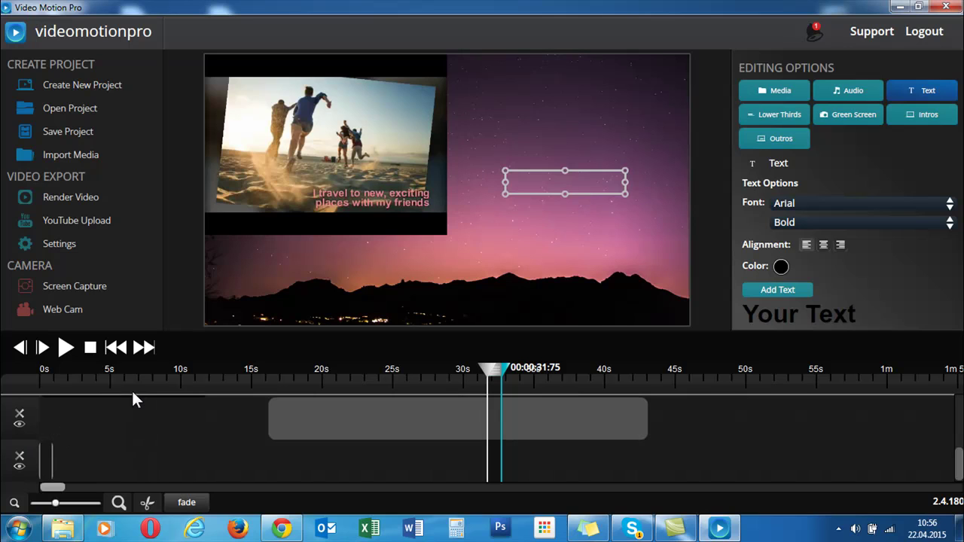
- Move the starry background clip down to the lower track
scroll(688, 441, right, 5)
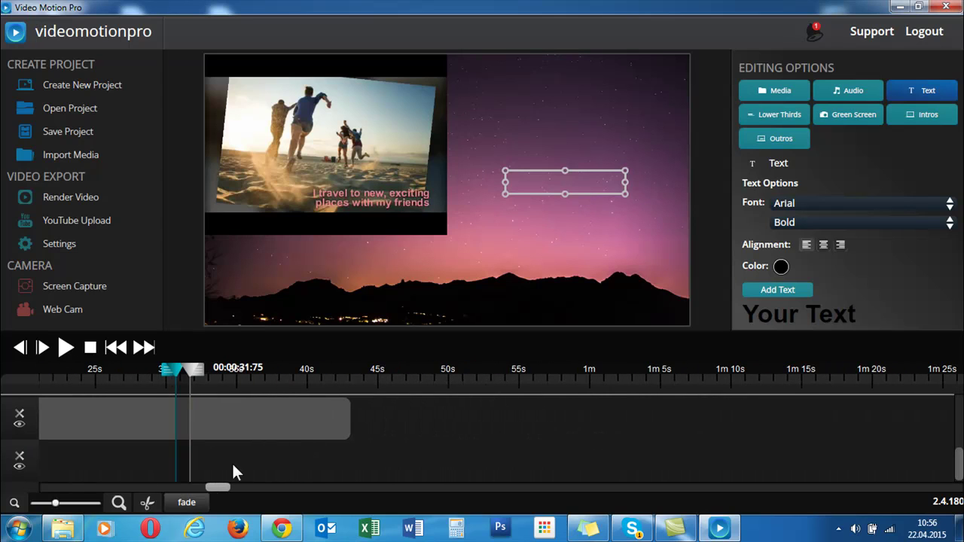
drag(220, 488, 36, 479)
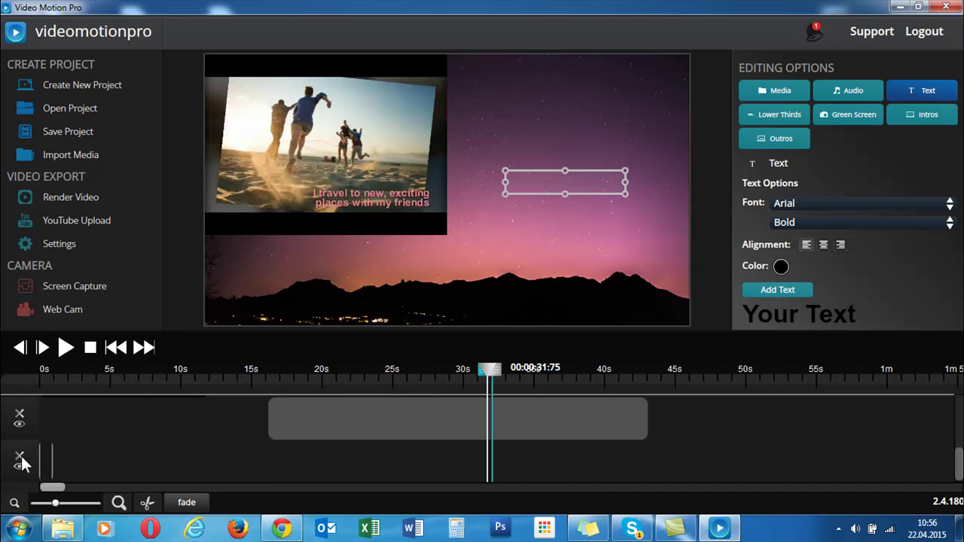
click(25, 459)
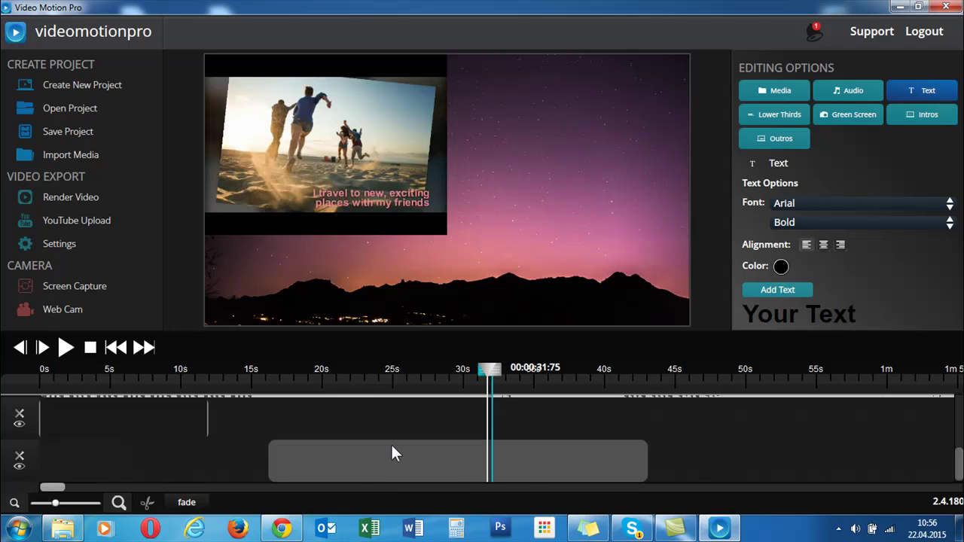
- Slide the starry background clip earlier so it starts near the beginning
click(377, 463)
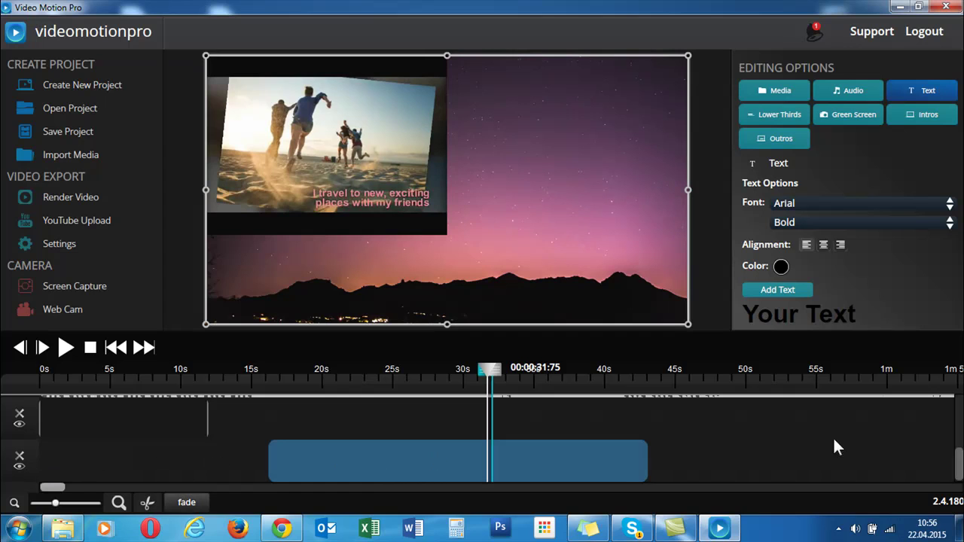
scroll(949, 478, right, 5)
scroll(959, 446, up, 2)
scroll(959, 446, up, 2)
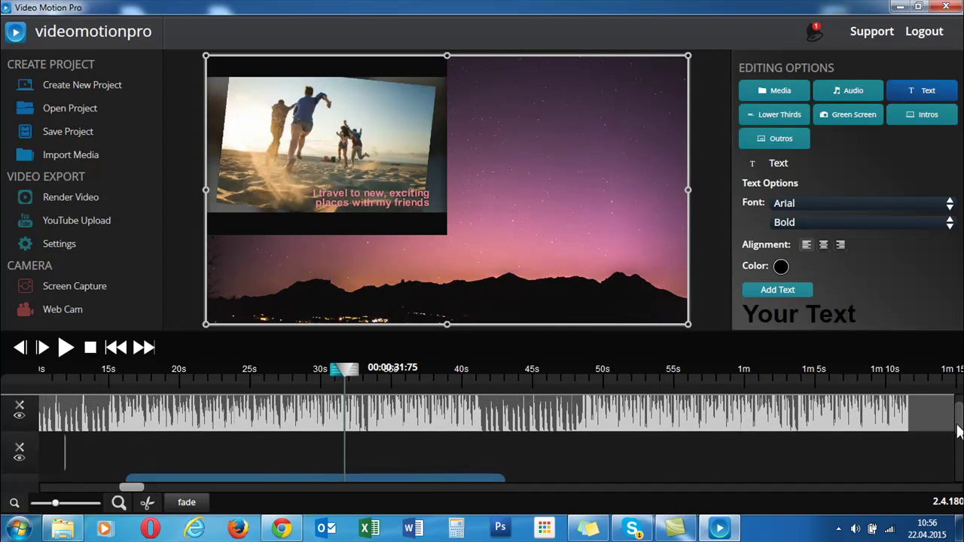
scroll(103, 456, left, 3)
drag(201, 483, 73, 473)
scroll(938, 470, right, 3)
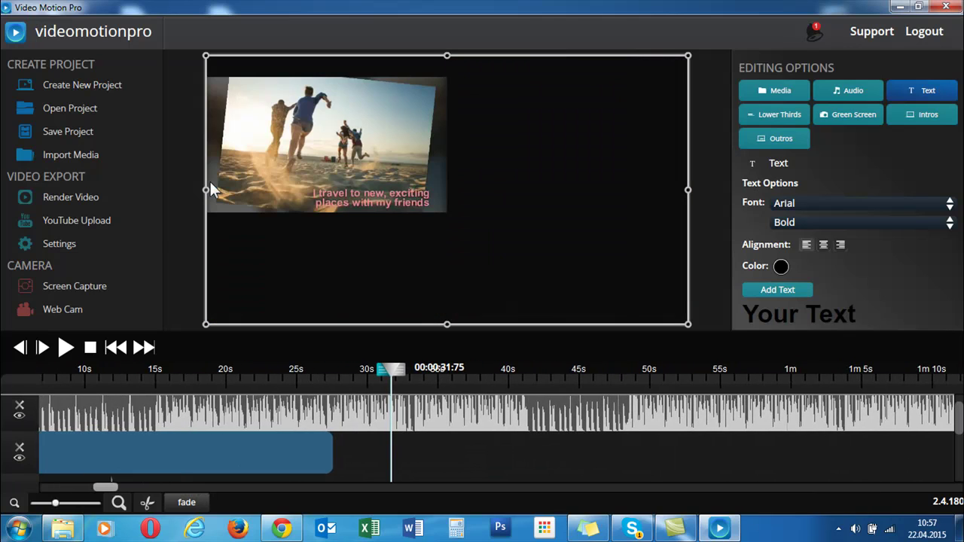
scroll(78, 455, left, 6)
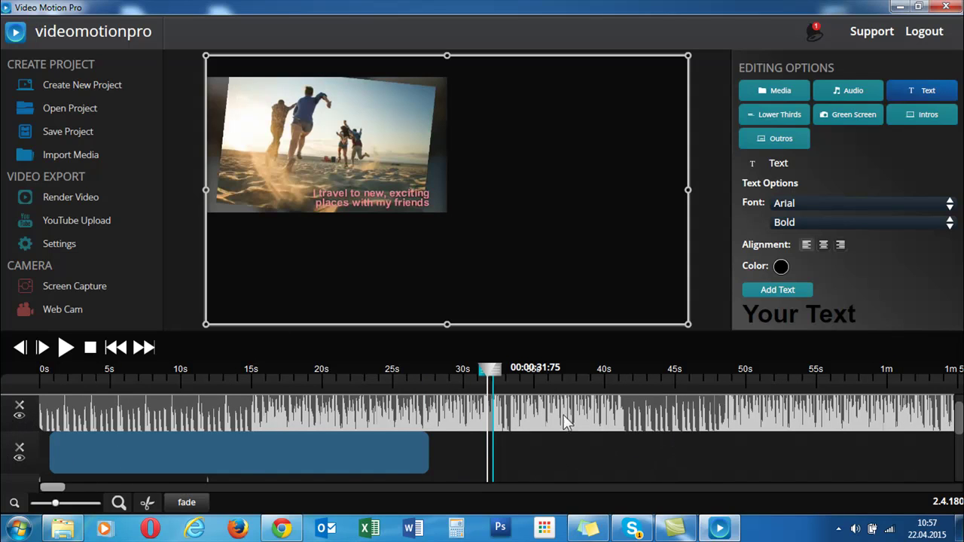
- Select the text clip on the timeline for editing
scroll(337, 462, right, 1)
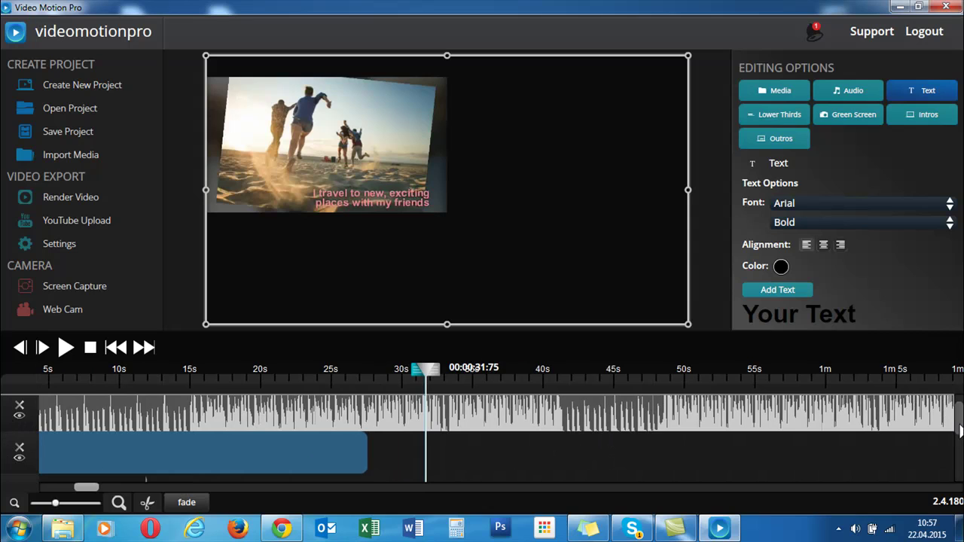
scroll(482, 438, down, 1)
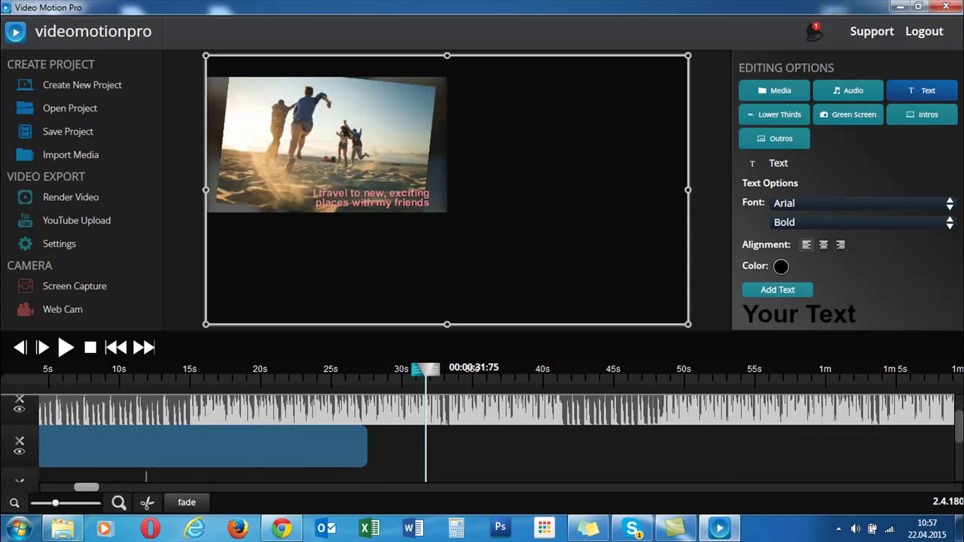
drag(962, 464, 961, 473)
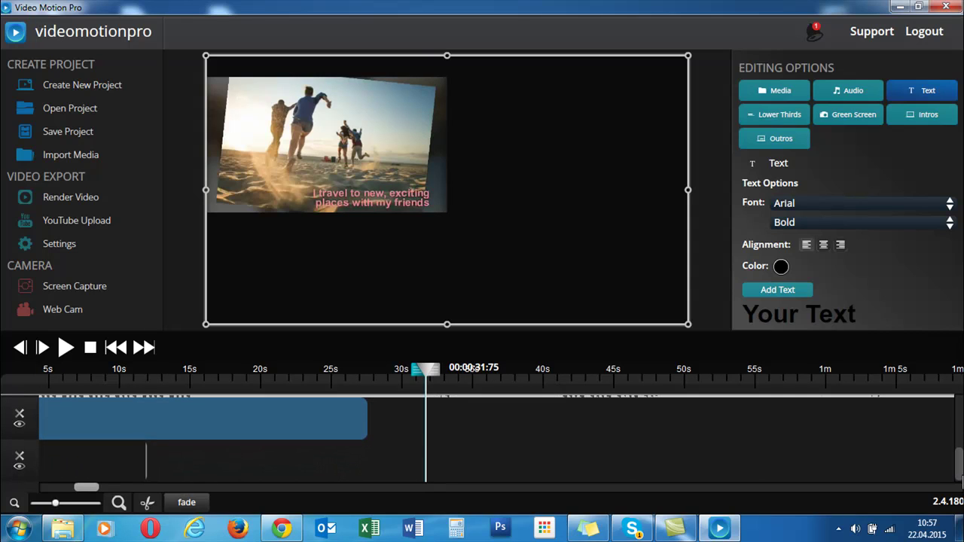
drag(84, 486, 53, 474)
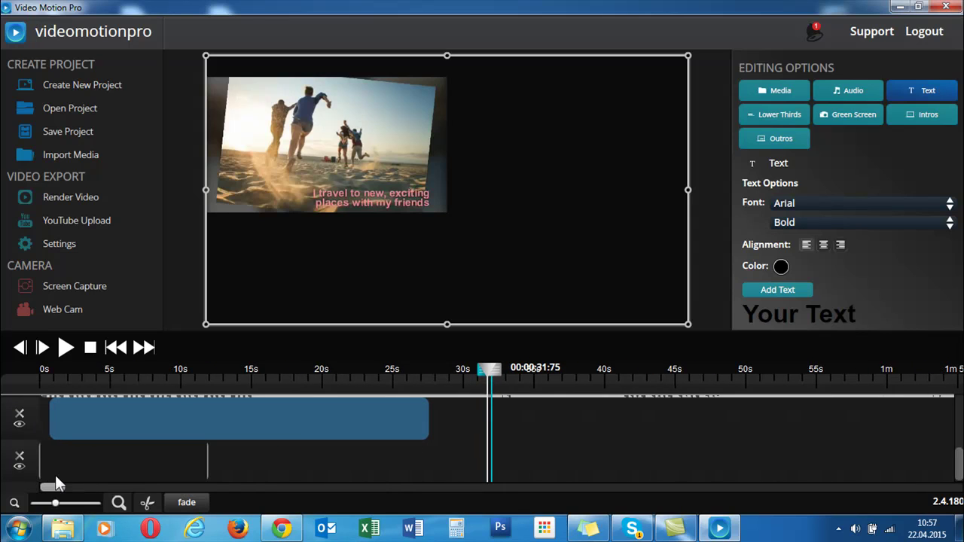
click(56, 469)
- Move the text clip up to the top track, above the audio
mouse_move(54, 425)
mouse_down()
mouse_move(54, 382)
mouse_move(50, 413)
mouse_up()
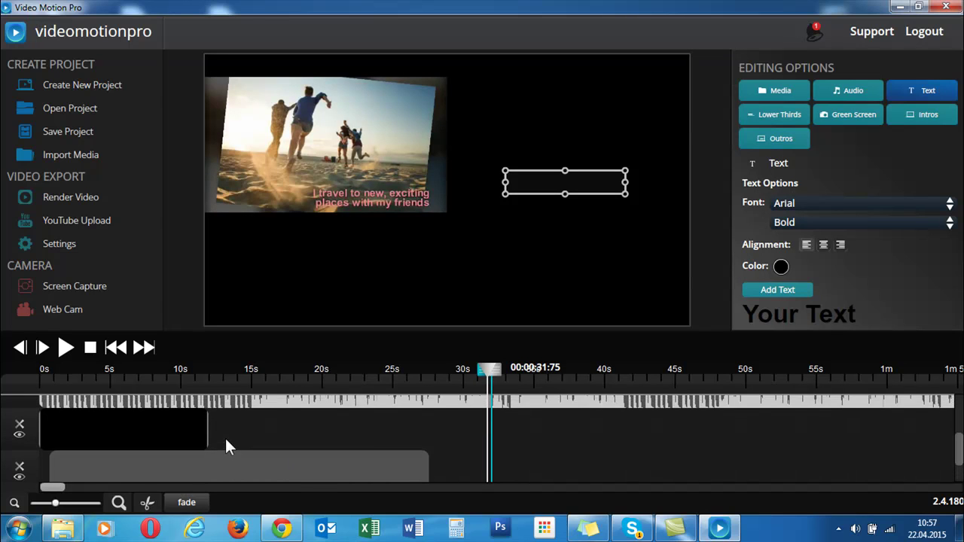
scroll(196, 438, up, 1)
drag(97, 445, 91, 415)
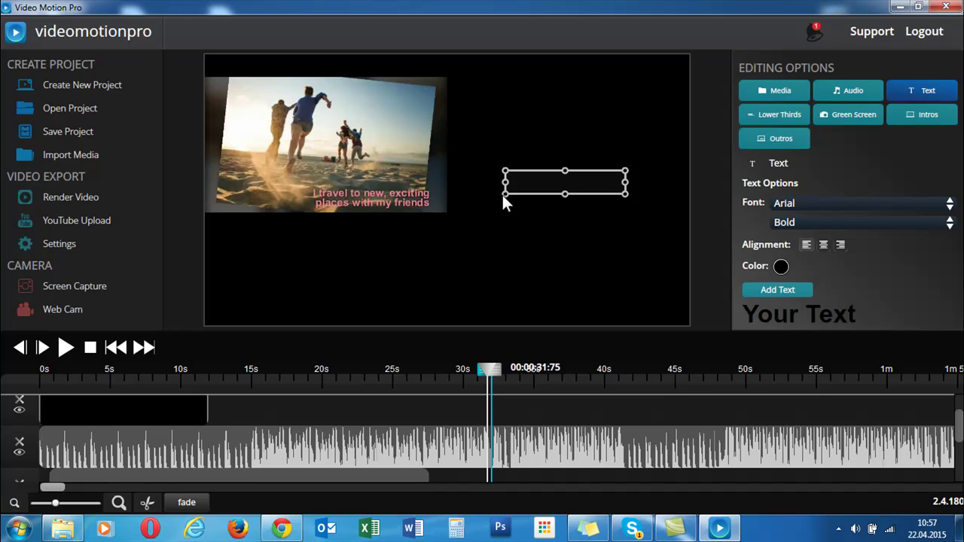
- Enlarge the text box, make its colour white, and move it lower in the frame
drag(504, 195, 440, 243)
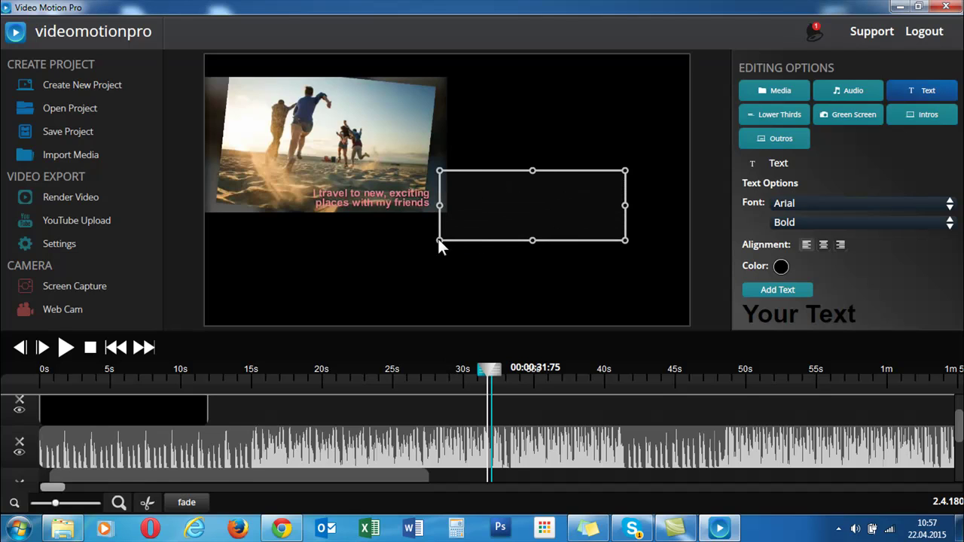
click(776, 267)
click(777, 334)
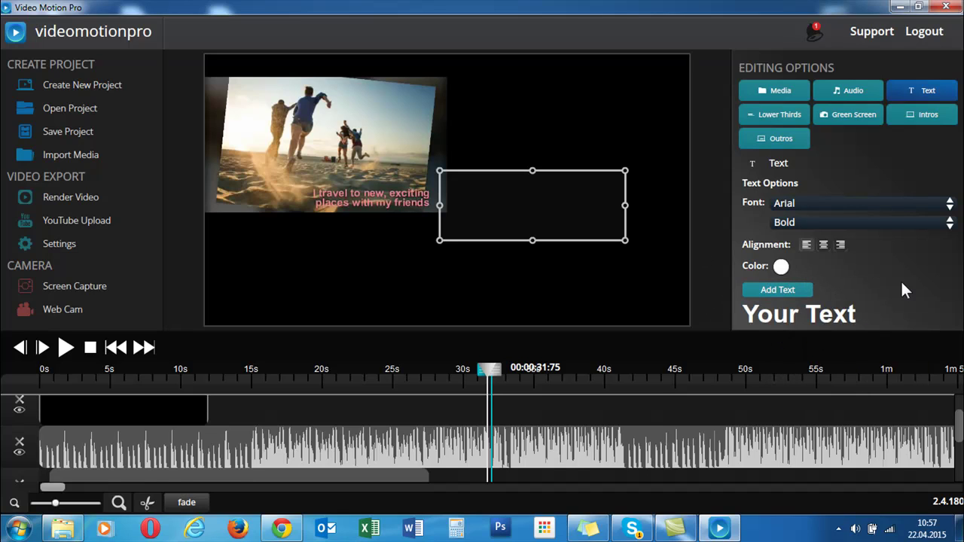
drag(536, 224, 490, 286)
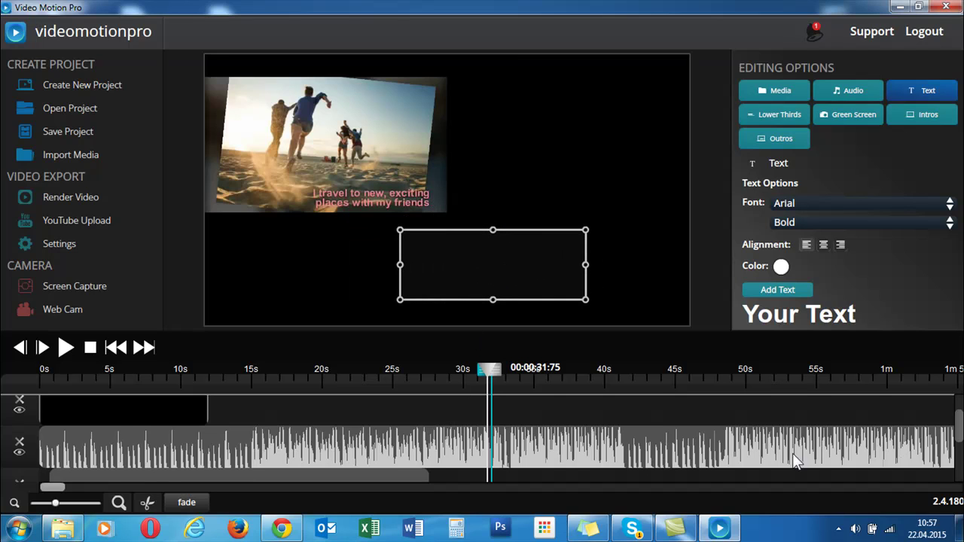
- Extend the end of the text clip slightly on the timeline
scroll(793, 453, right, 1)
scroll(196, 399, up, 1)
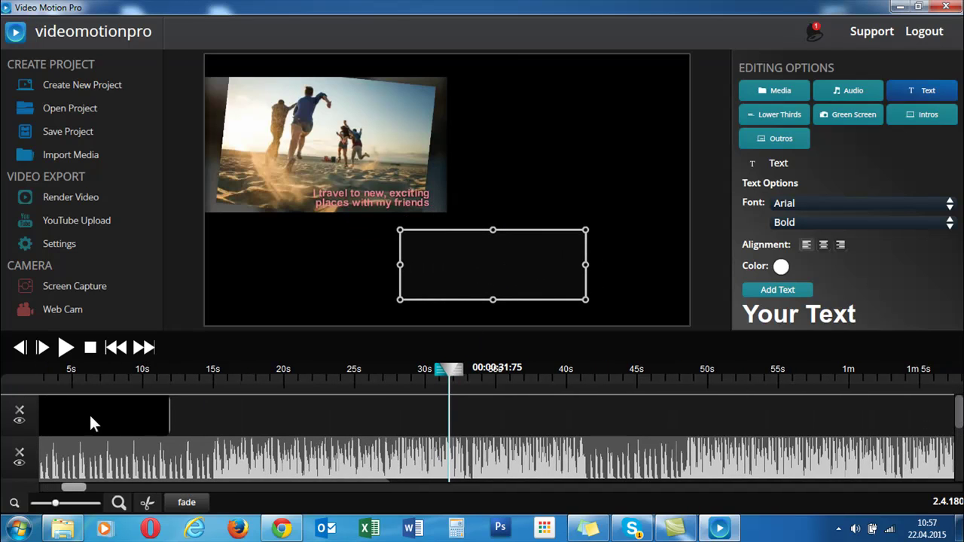
drag(89, 418, 106, 418)
scroll(105, 414, left, 1)
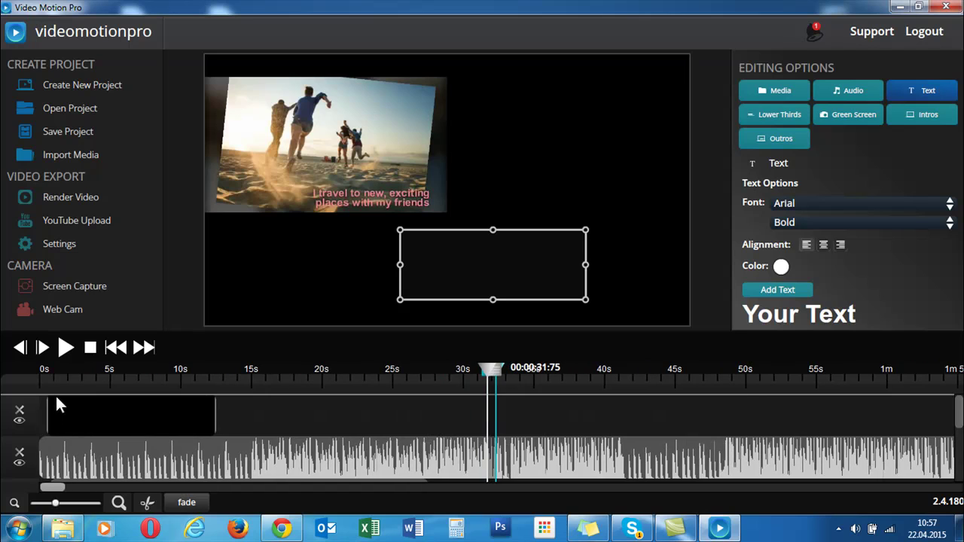
- At 00:00:01:05, drag the Your Text box to the upper right and deselect it
click(52, 382)
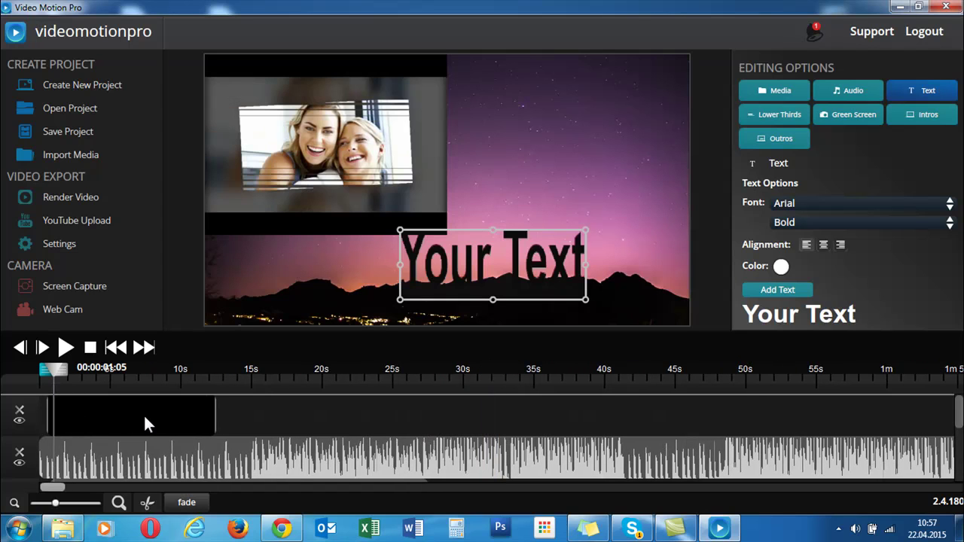
drag(473, 271, 541, 216)
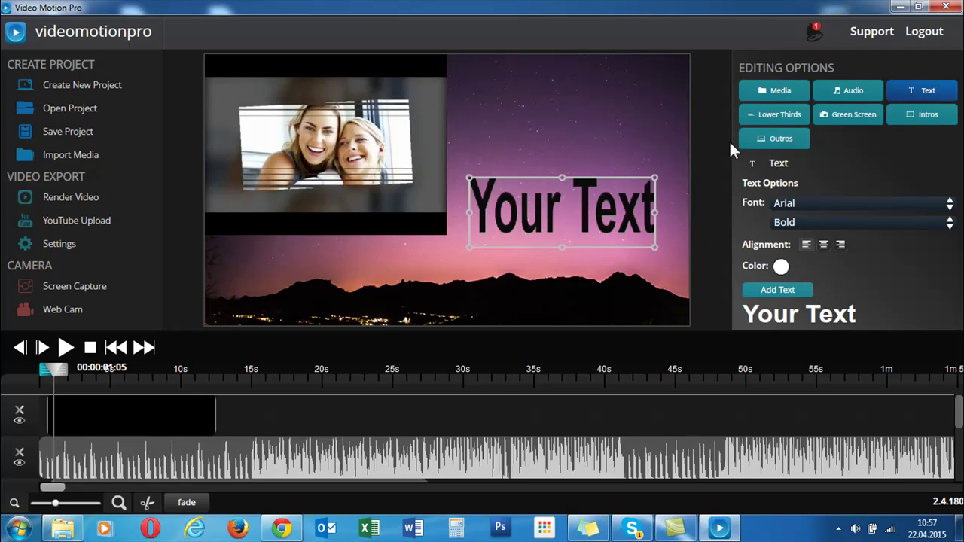
drag(486, 208, 486, 190)
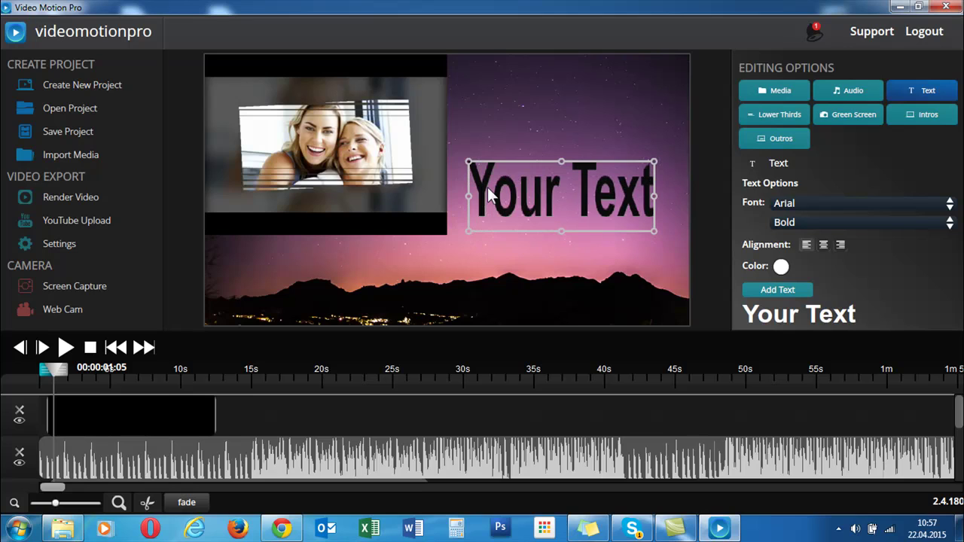
drag(488, 189, 499, 154)
click(547, 215)
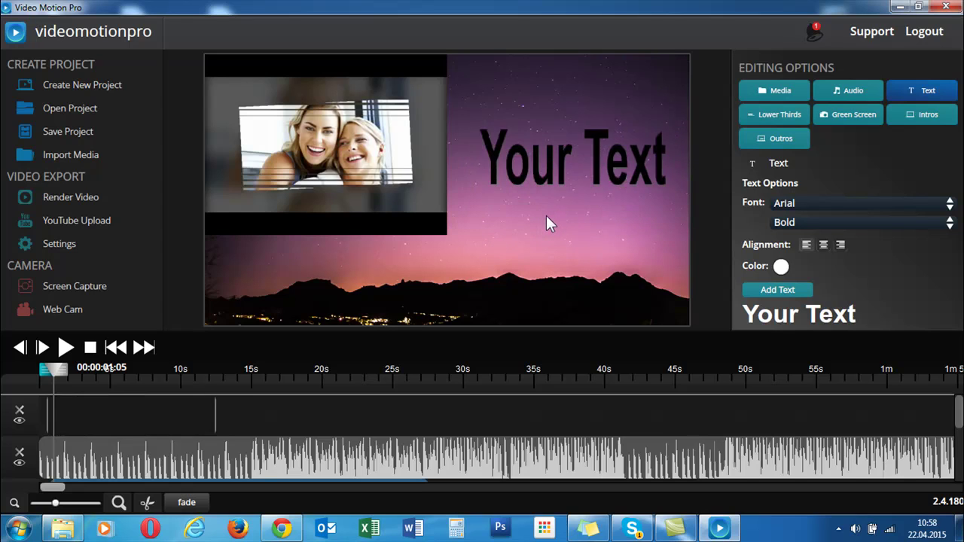
- Reselect the Your Text clip and check its colour choices, leaving the colour unchanged
click(548, 216)
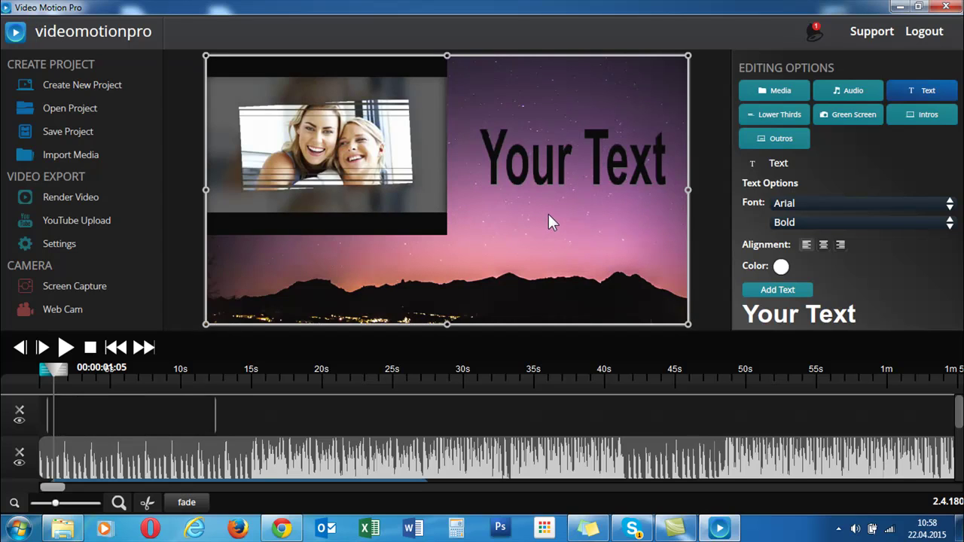
click(70, 414)
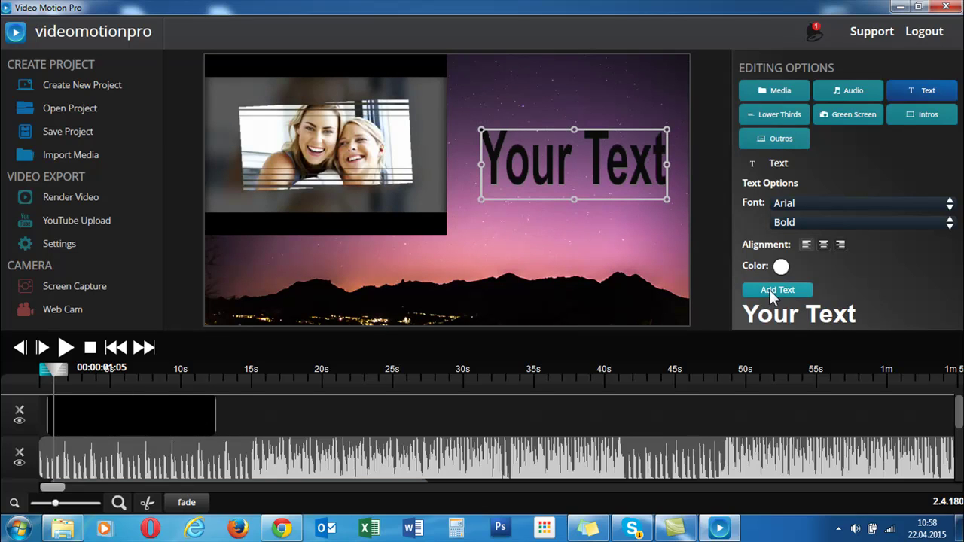
click(781, 267)
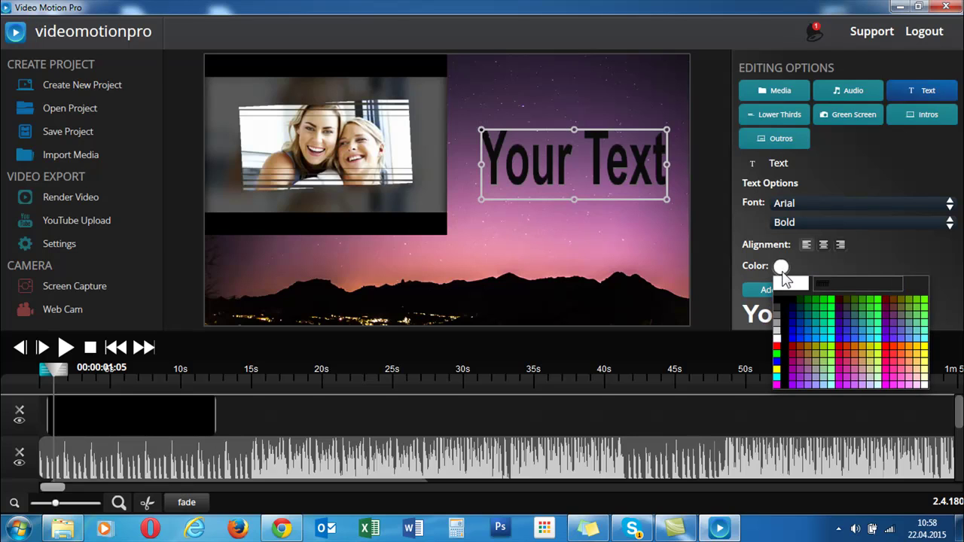
click(569, 230)
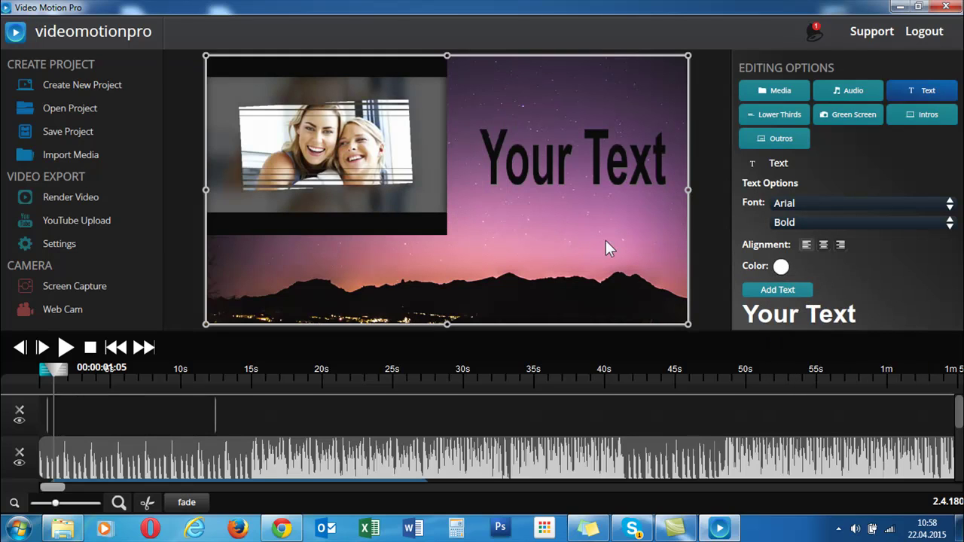